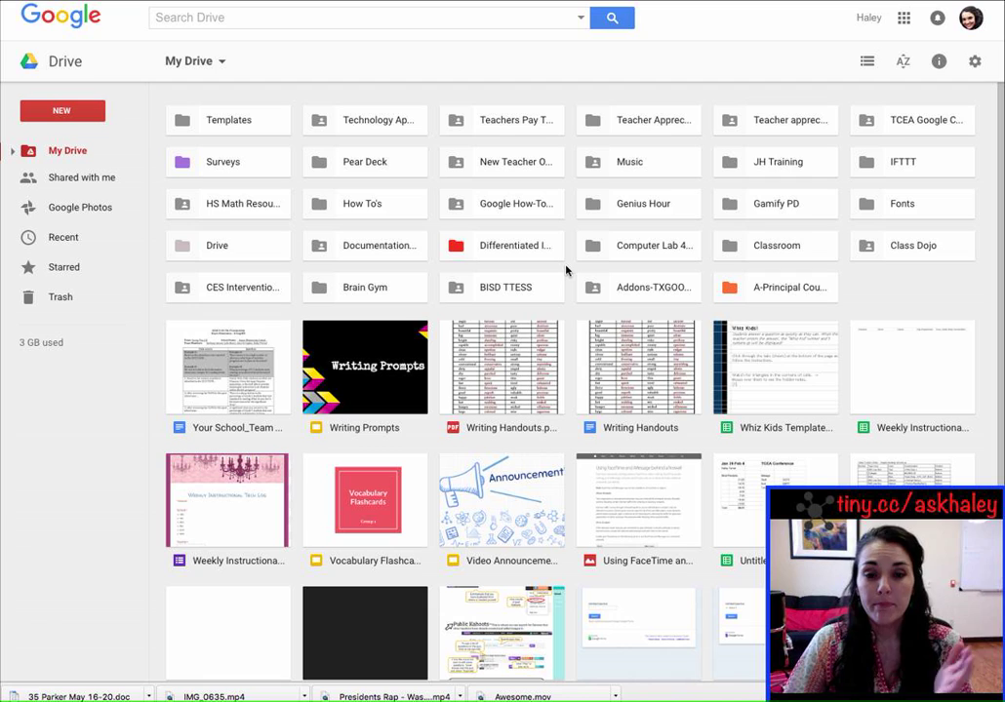
- Create a blank Google Slides presentation and set its page size to a custom 8.5 × 11 inches
{"action": "left_click", "coordinate": [58, 113]}
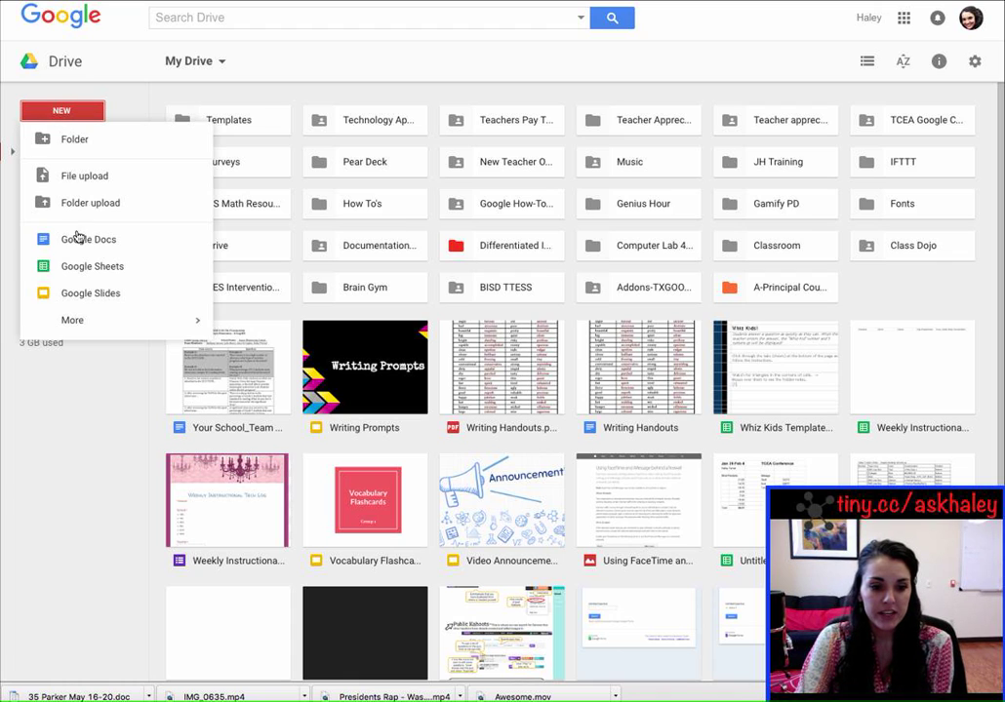
{"action": "left_click", "coordinate": [86, 296]}
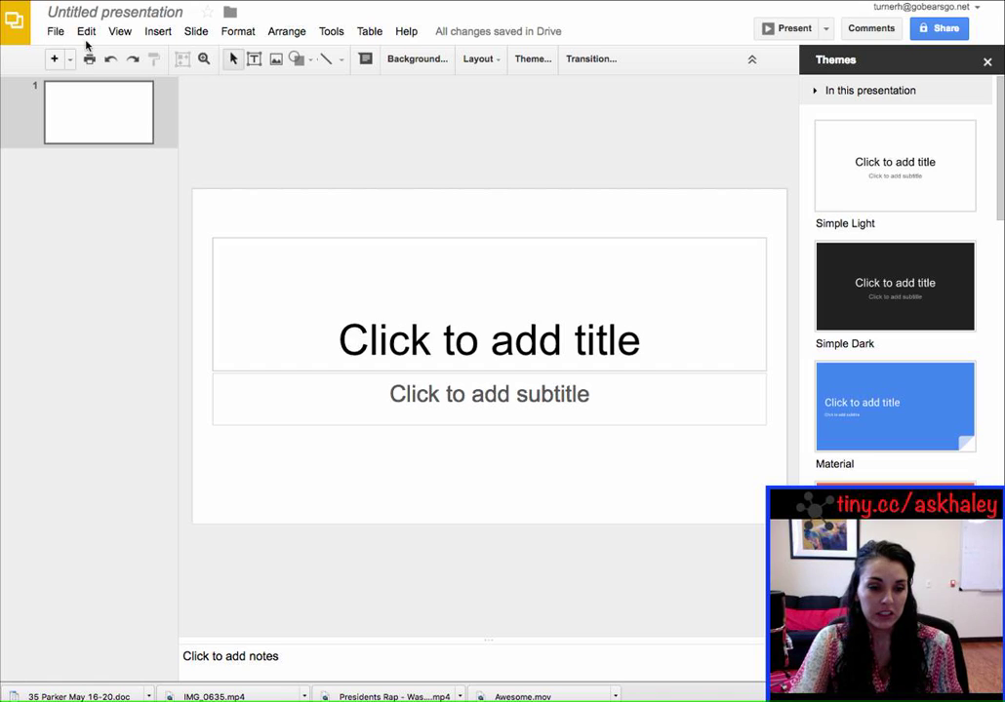
{"action": "left_click", "coordinate": [56, 32]}
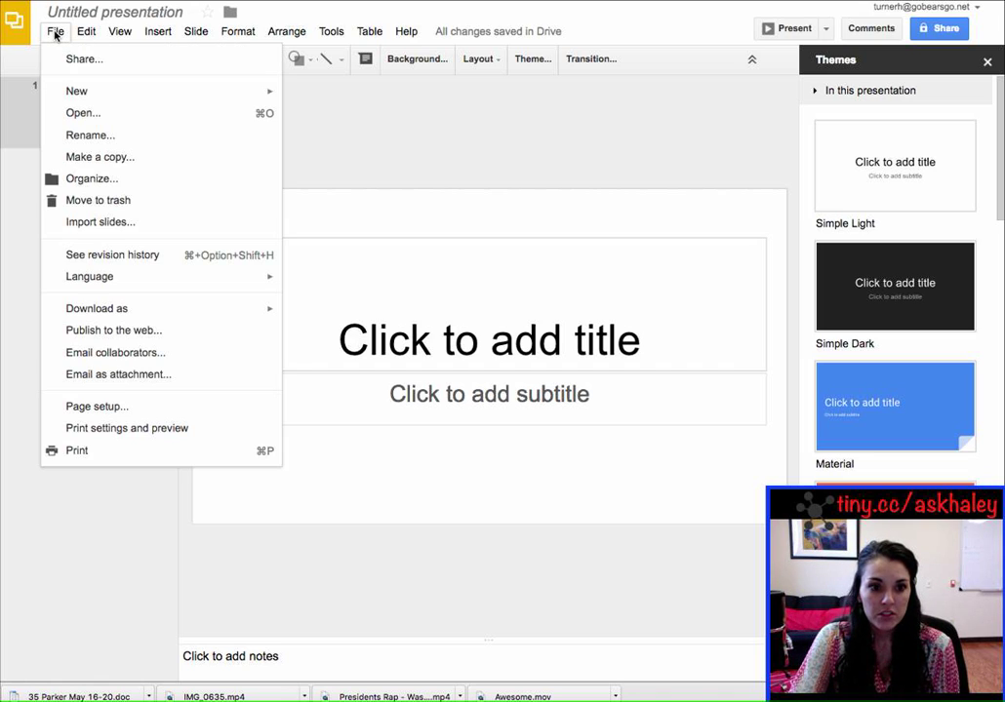
{"action": "left_click", "coordinate": [110, 416]}
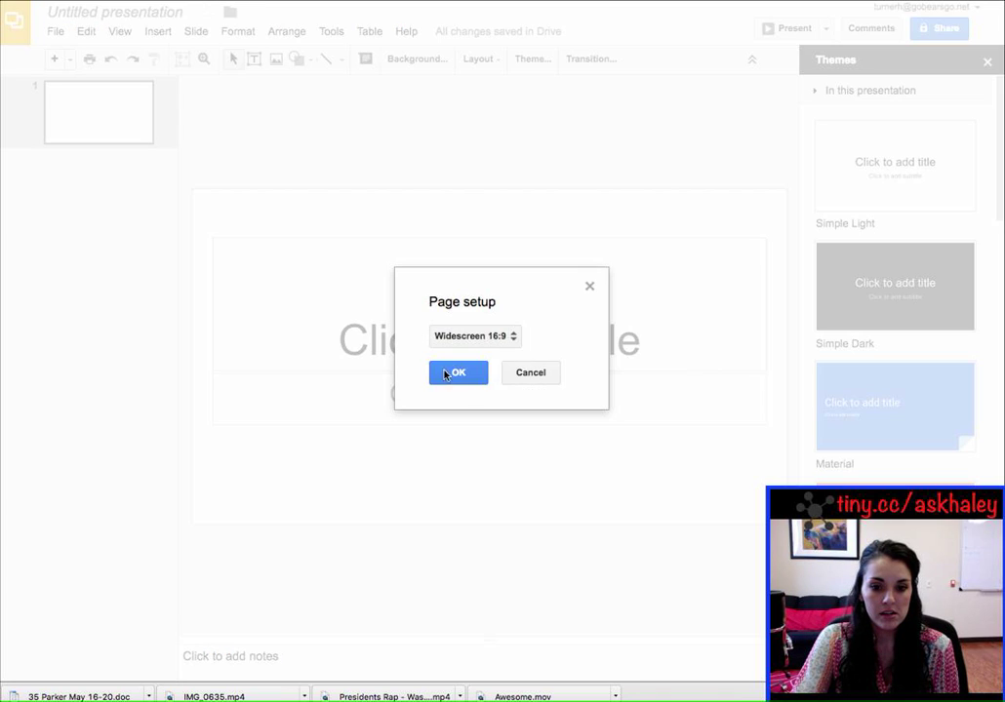
{"action": "left_click", "coordinate": [515, 340]}
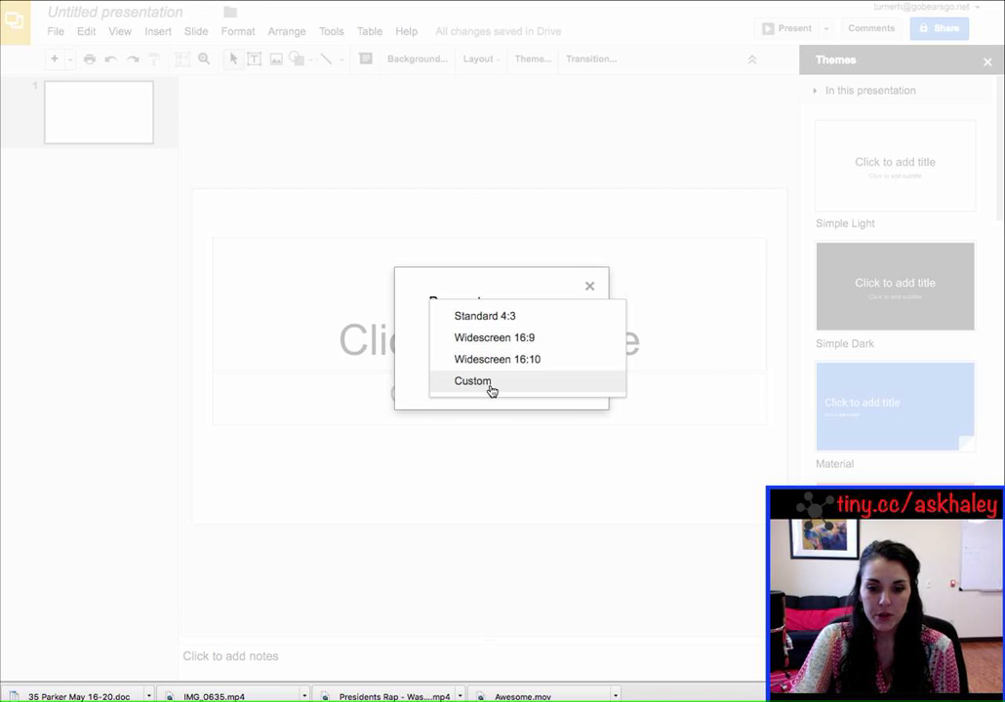
{"action": "left_click", "coordinate": [488, 384]}
{"action": "double_click", "coordinate": [441, 368]}
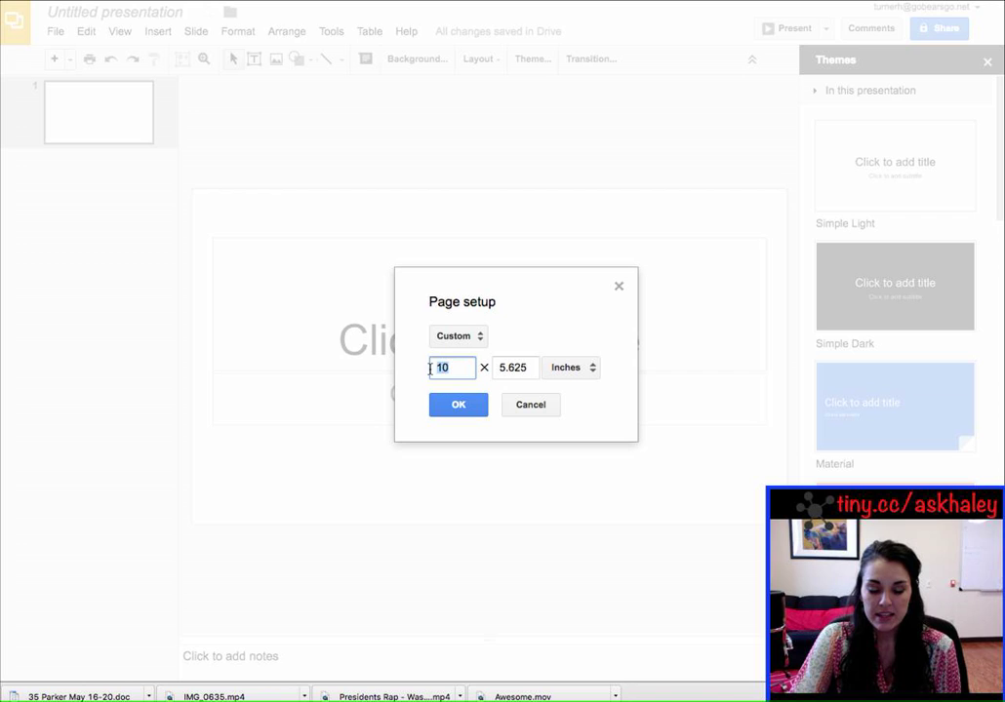
{"action": "type", "text": "8.5"}
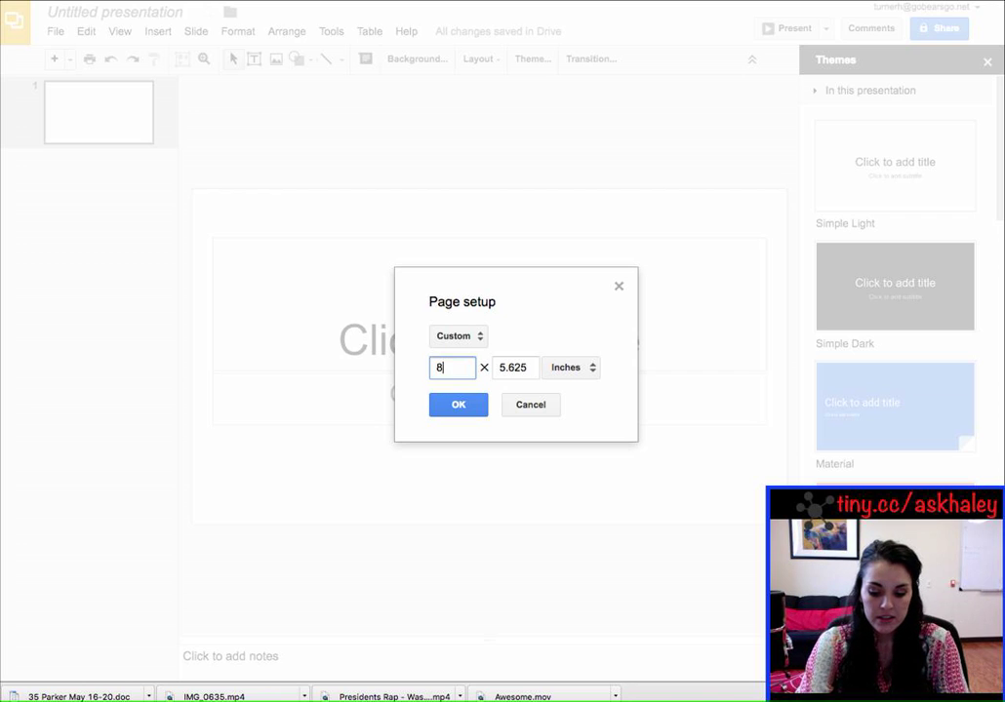
{"action": "double_click", "coordinate": [513, 368]}
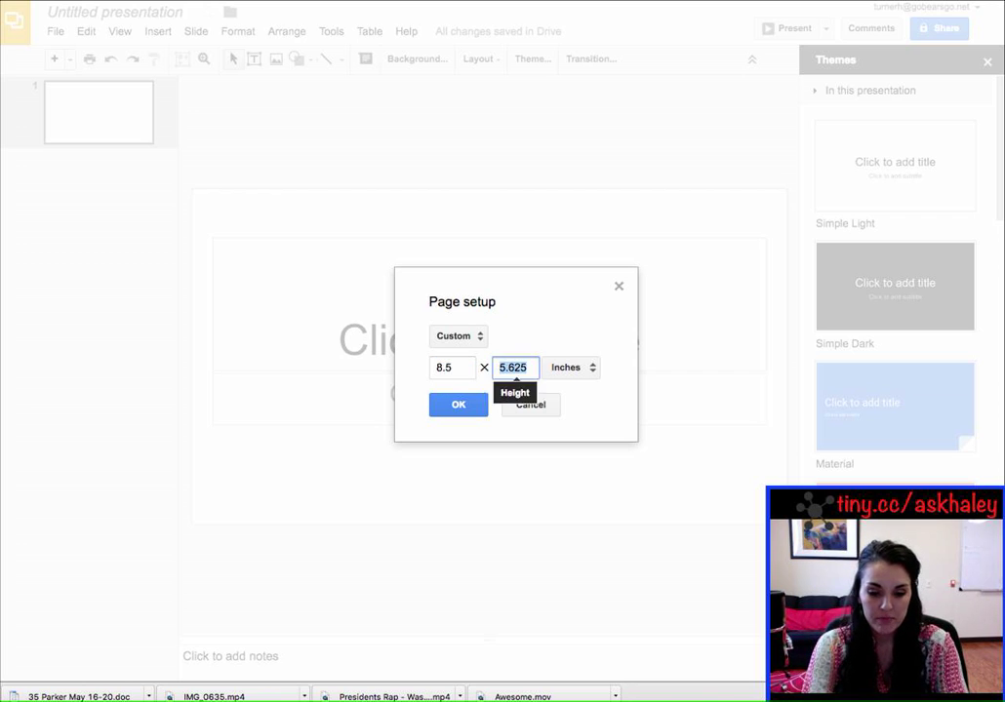
{"action": "type", "text": "11"}
{"action": "left_click", "coordinate": [463, 415]}
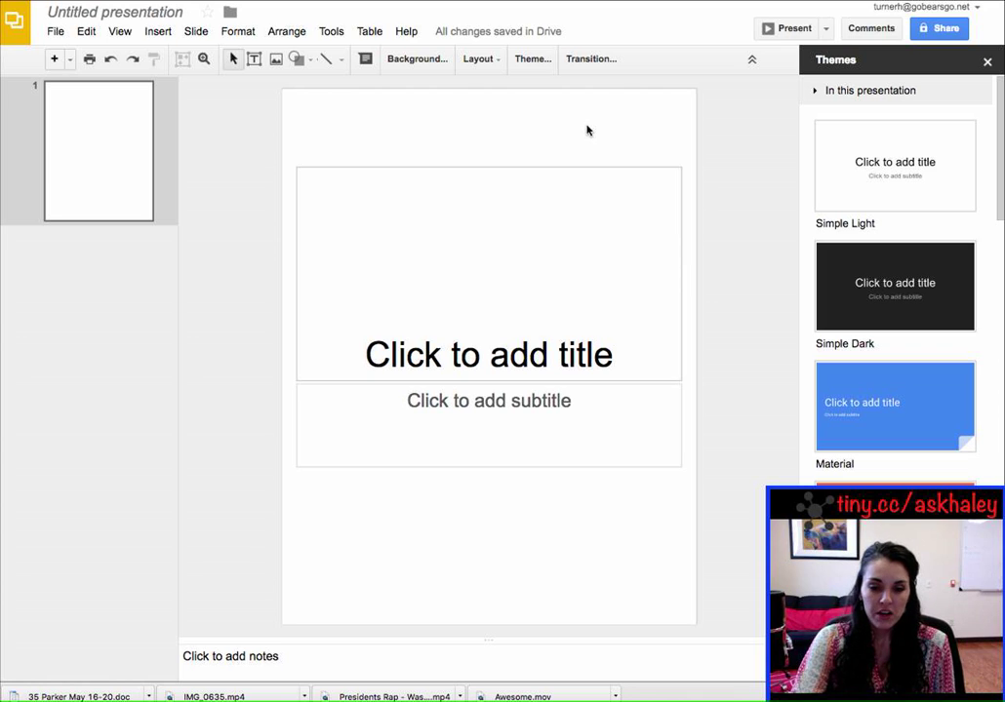
- Delete the title and subtitle placeholders from the first slide
{"action": "left_click", "coordinate": [384, 171]}
{"action": "key", "text": "Delete"}
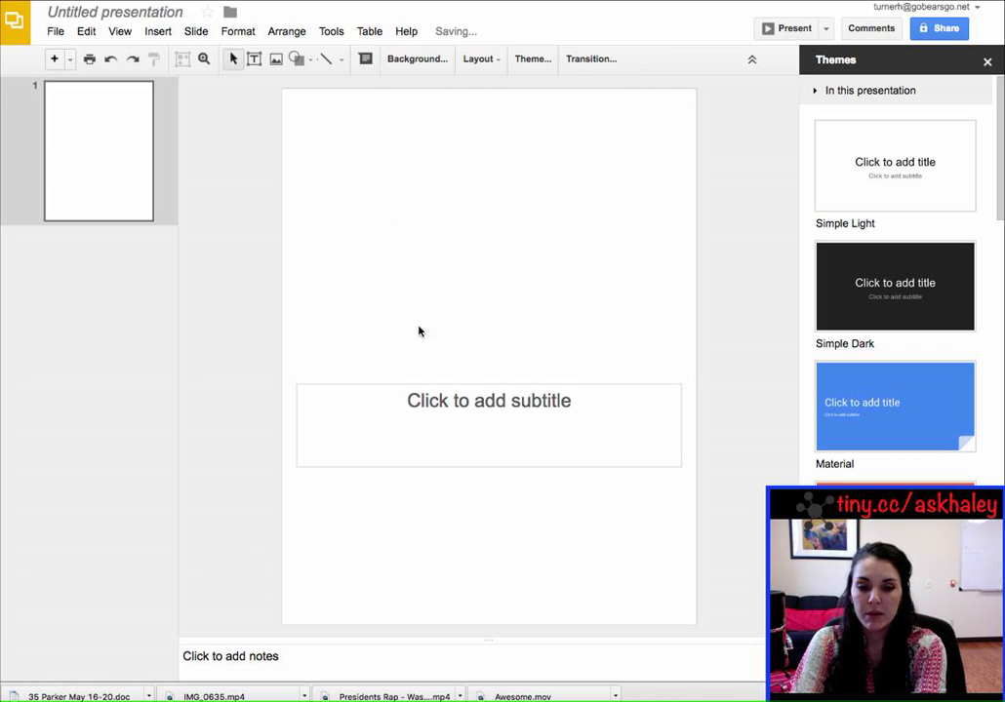
{"action": "left_click", "coordinate": [408, 388]}
{"action": "key", "text": "Delete"}
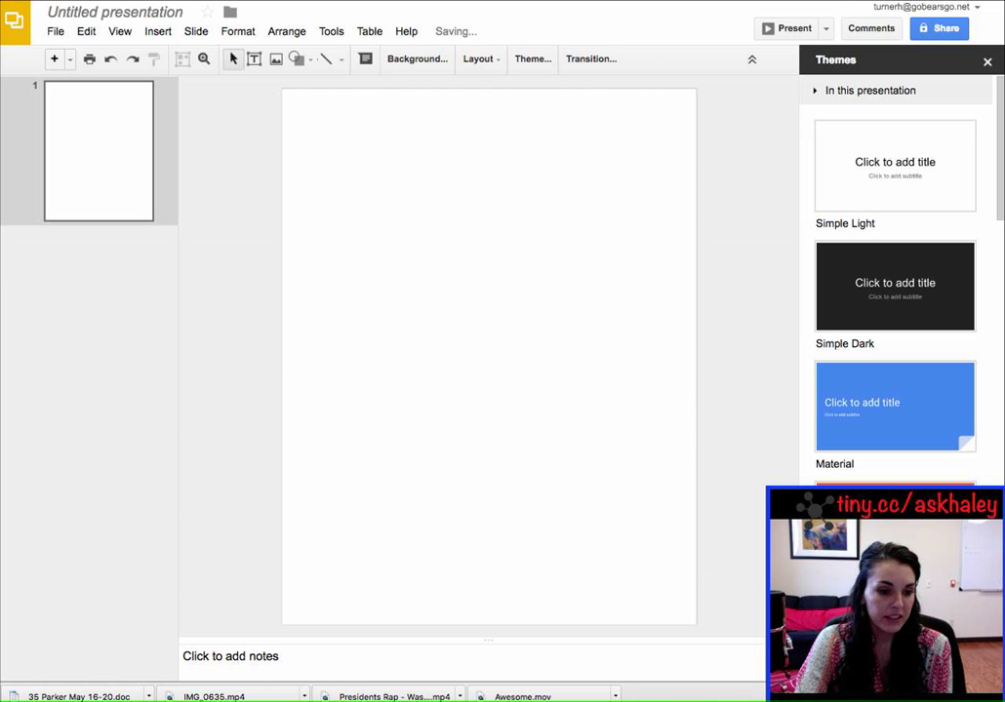
- Insert the picture of a row of books and place it along the bottom edge of the page
{"action": "left_click_drag", "start_coordinate": [373, 343], "coordinate": [525, 350]}
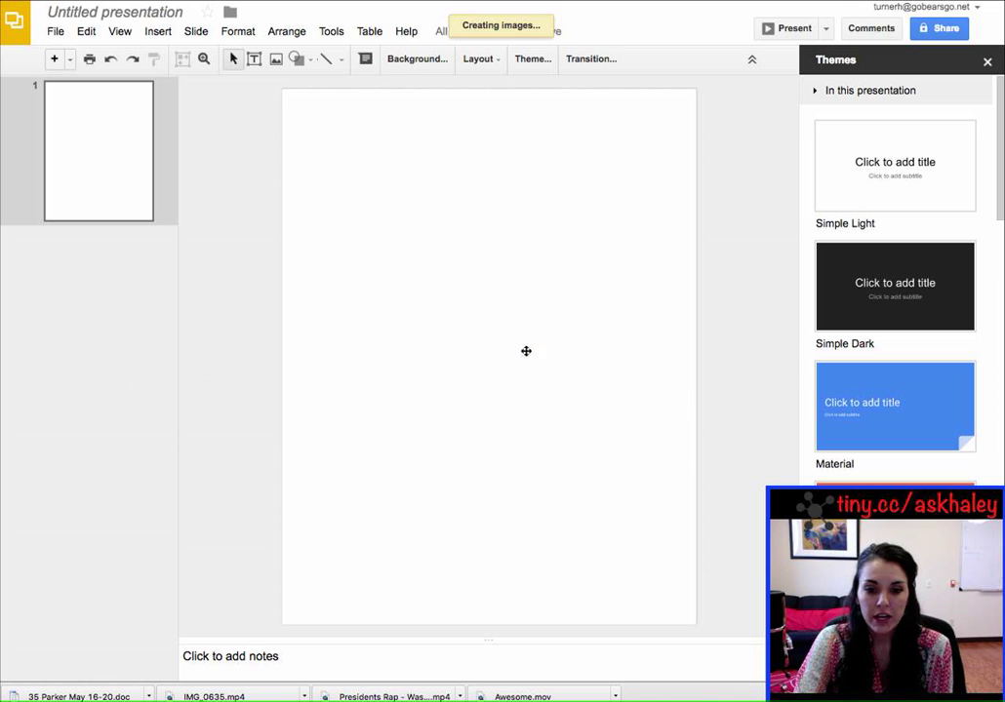
{"action": "left_click_drag", "start_coordinate": [511, 418], "coordinate": [449, 586]}
{"action": "left_click", "coordinate": [692, 270]}
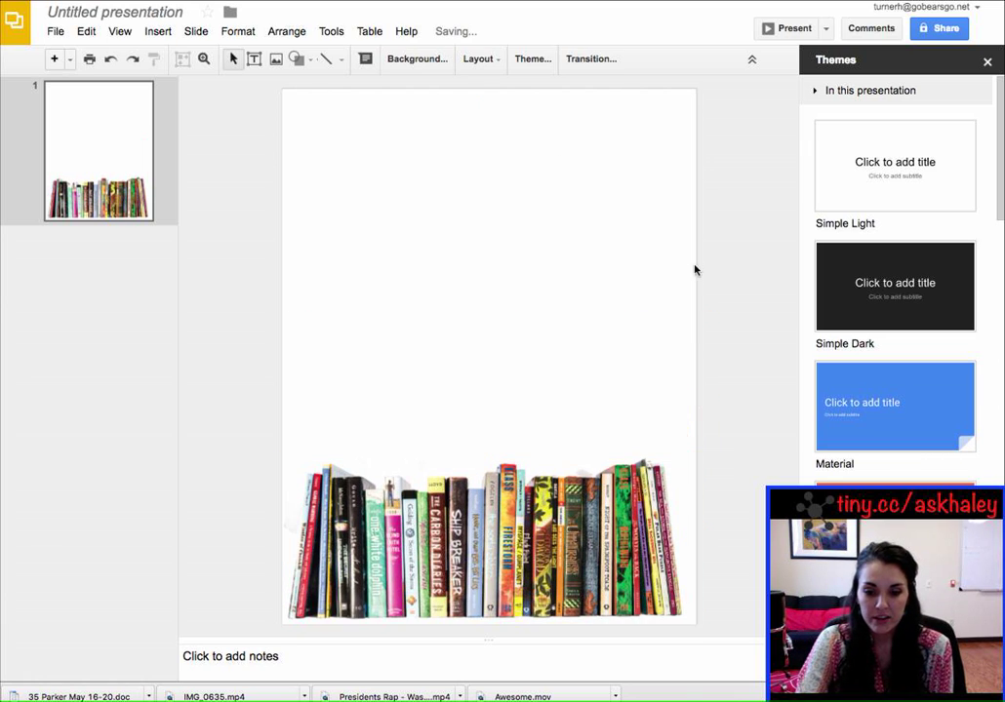
- Add a wide text box across the upper part of the page containing the text "Books!"
{"action": "left_click", "coordinate": [254, 58]}
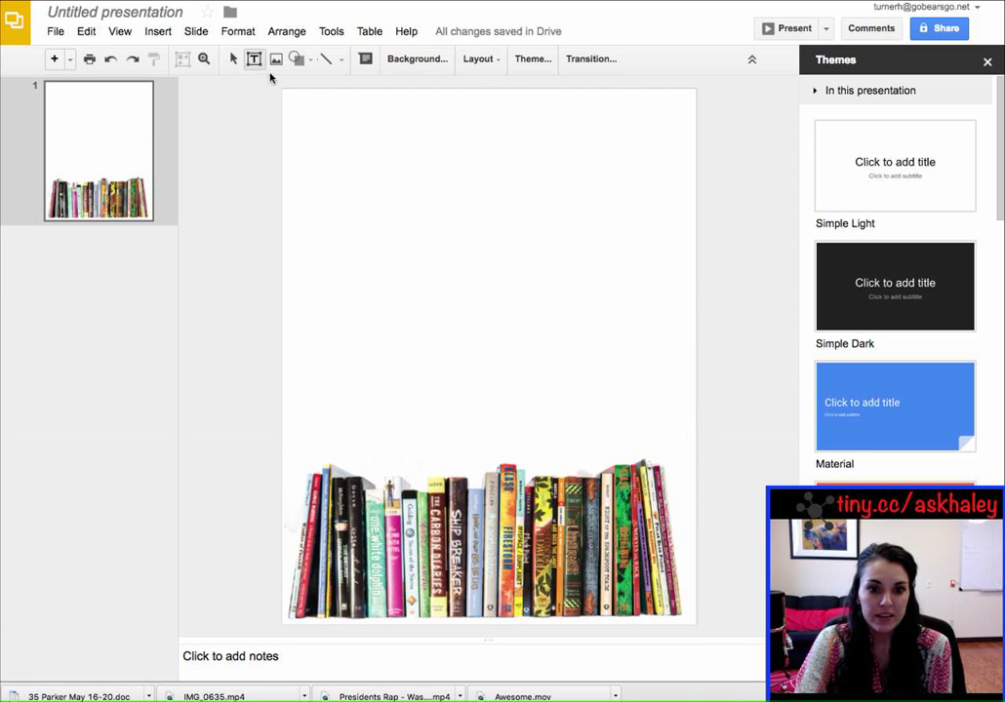
{"action": "mouse_move", "coordinate": [330, 148]}
{"action": "left_mouse_down"}
{"action": "mouse_move", "coordinate": [434, 278]}
{"action": "mouse_move", "coordinate": [656, 263]}
{"action": "left_mouse_up"}
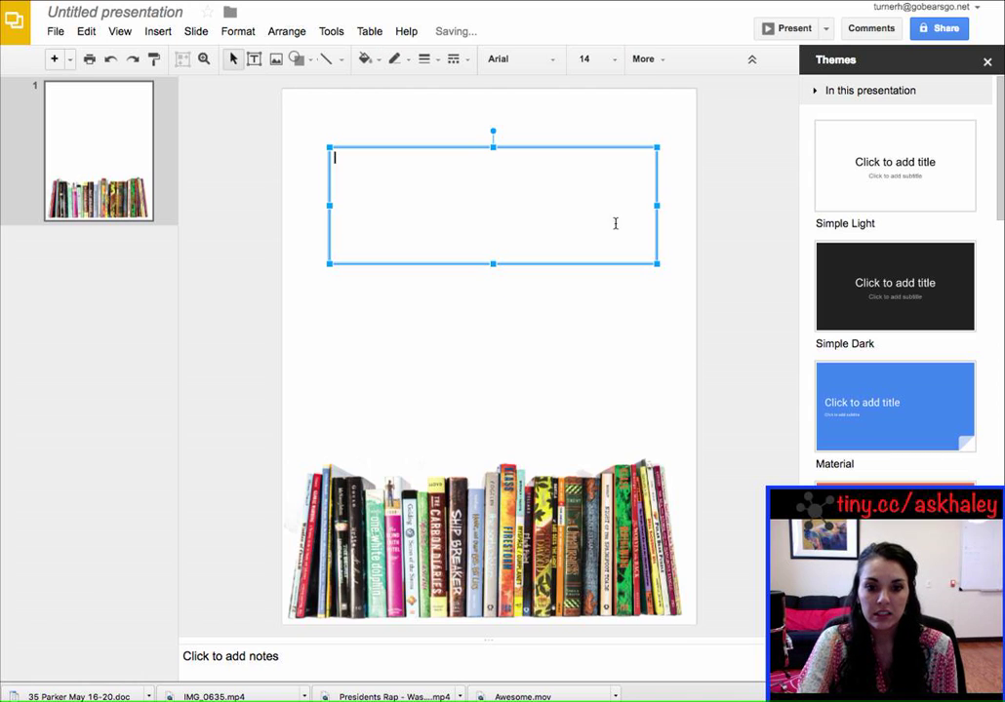
{"action": "type", "text": "Books!"}
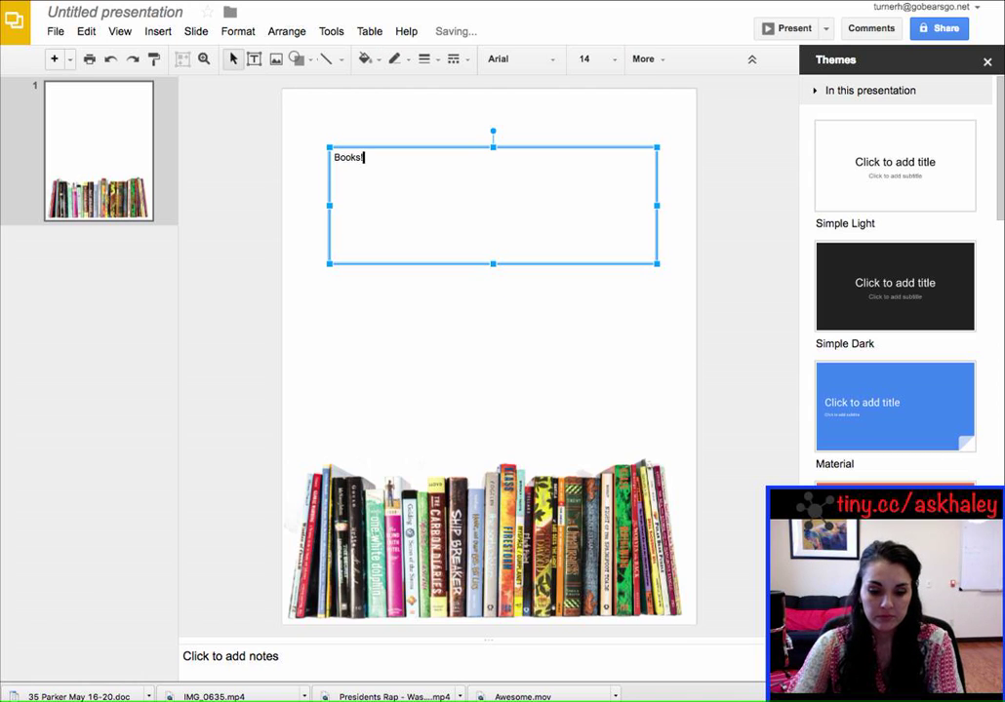
- Format the "Books!" text in the Frijole font at size 96
{"action": "left_click_drag", "start_coordinate": [332, 157], "coordinate": [369, 158]}
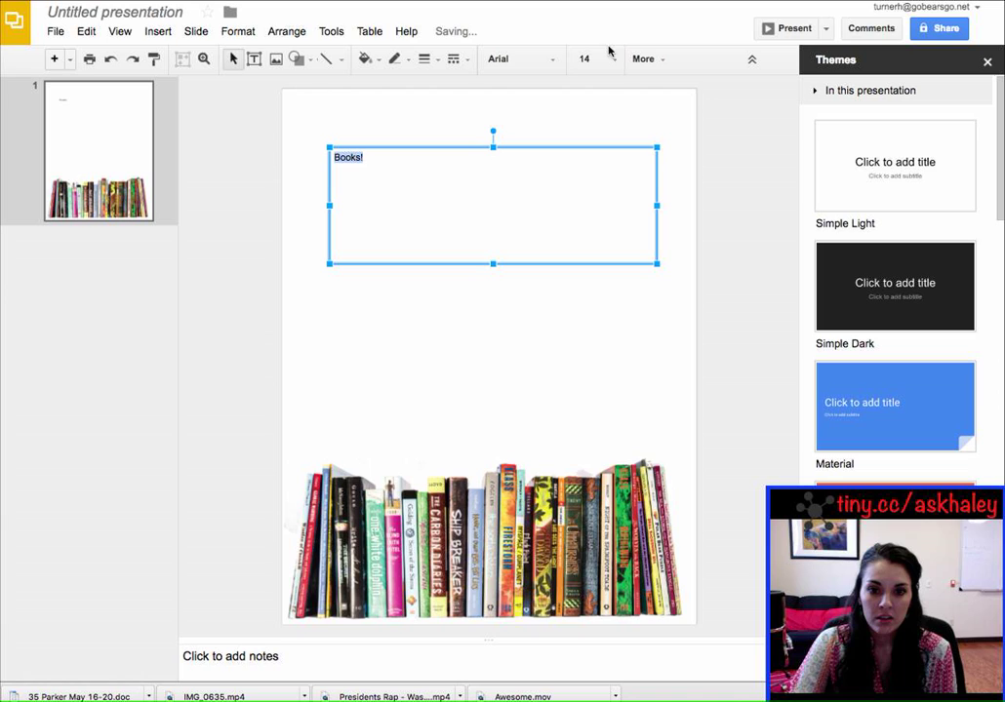
{"action": "left_click", "coordinate": [527, 59]}
{"action": "left_click", "coordinate": [553, 185]}
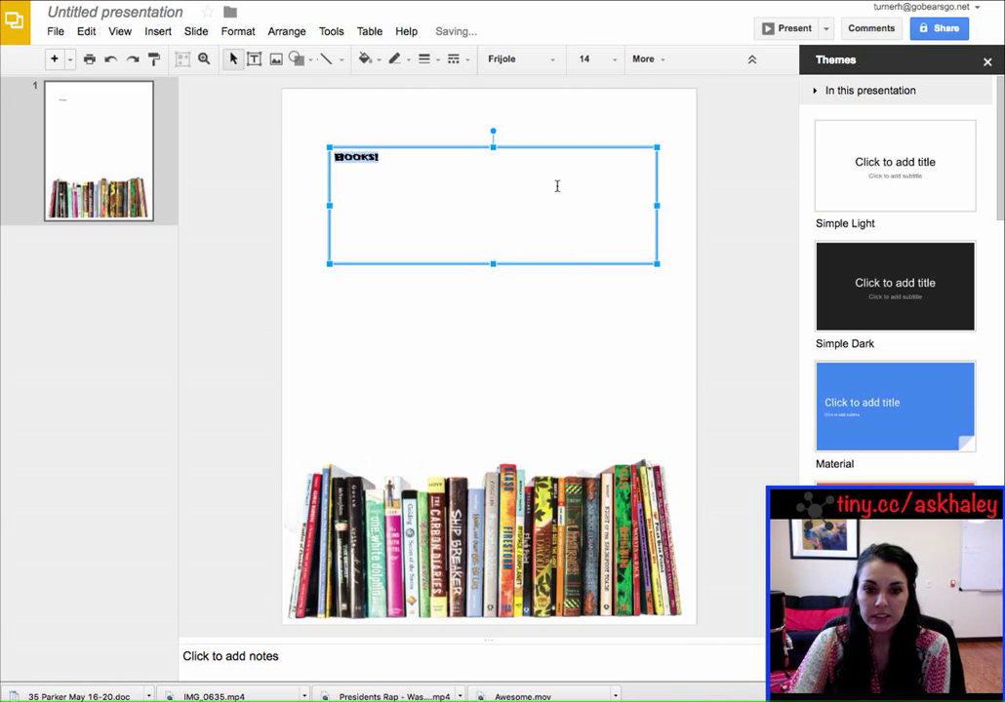
{"action": "left_click", "coordinate": [600, 59]}
{"action": "left_click", "coordinate": [619, 413]}
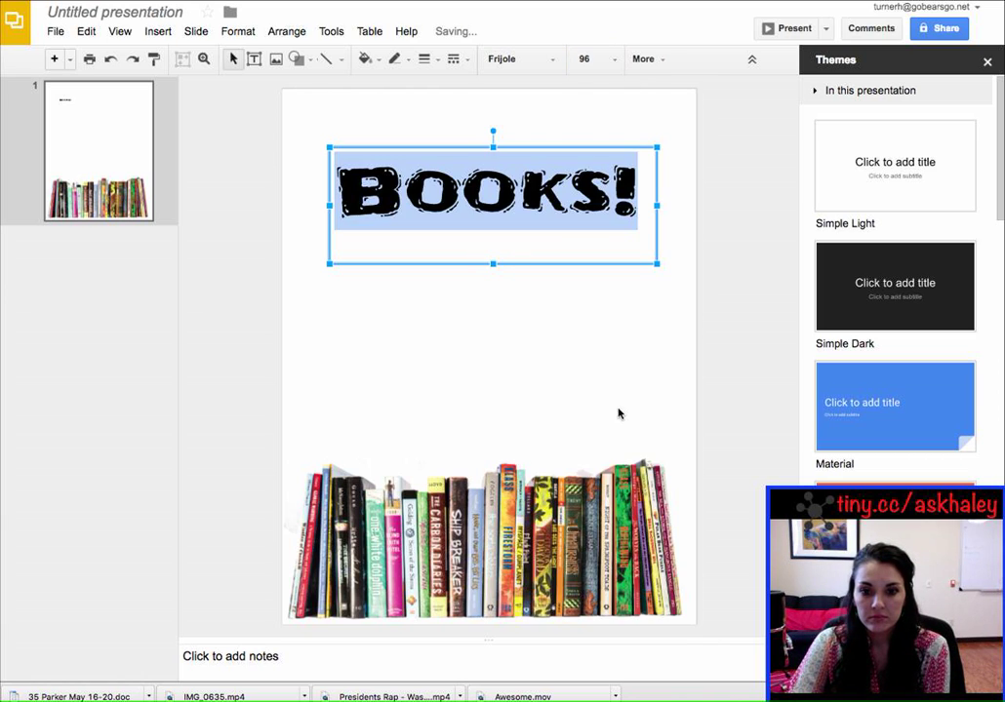
- Shorten the "Books!" text box, then rotate it to read vertically upward along the page's left side
{"action": "left_click_drag", "start_coordinate": [493, 264], "coordinate": [493, 242]}
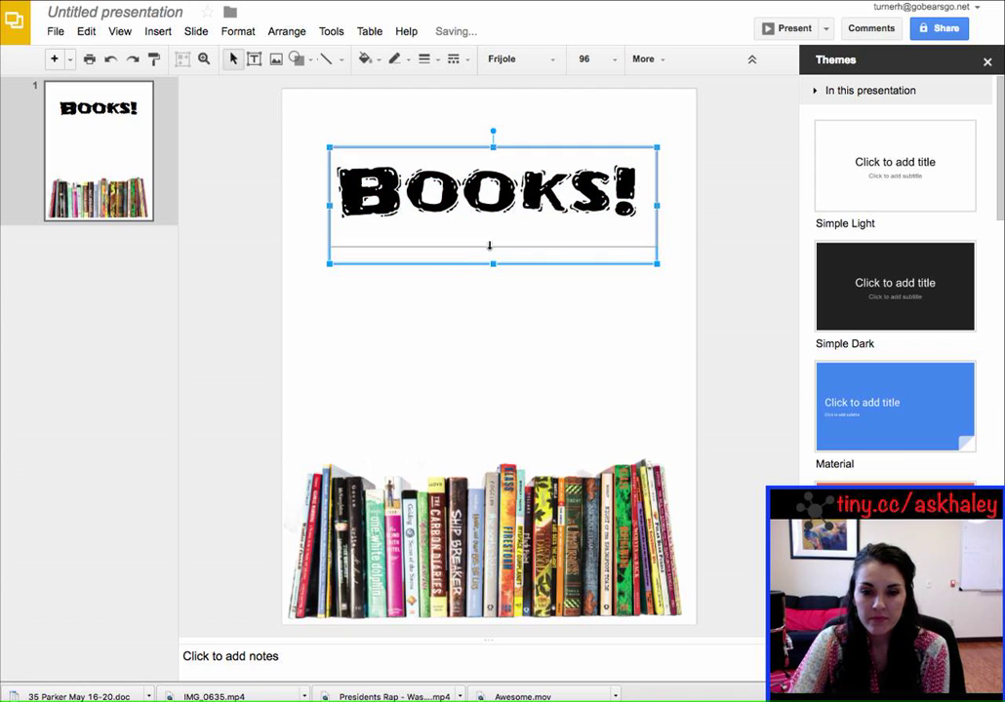
{"action": "left_click_drag", "start_coordinate": [493, 130], "coordinate": [289, 244]}
{"action": "left_click", "coordinate": [488, 263]}
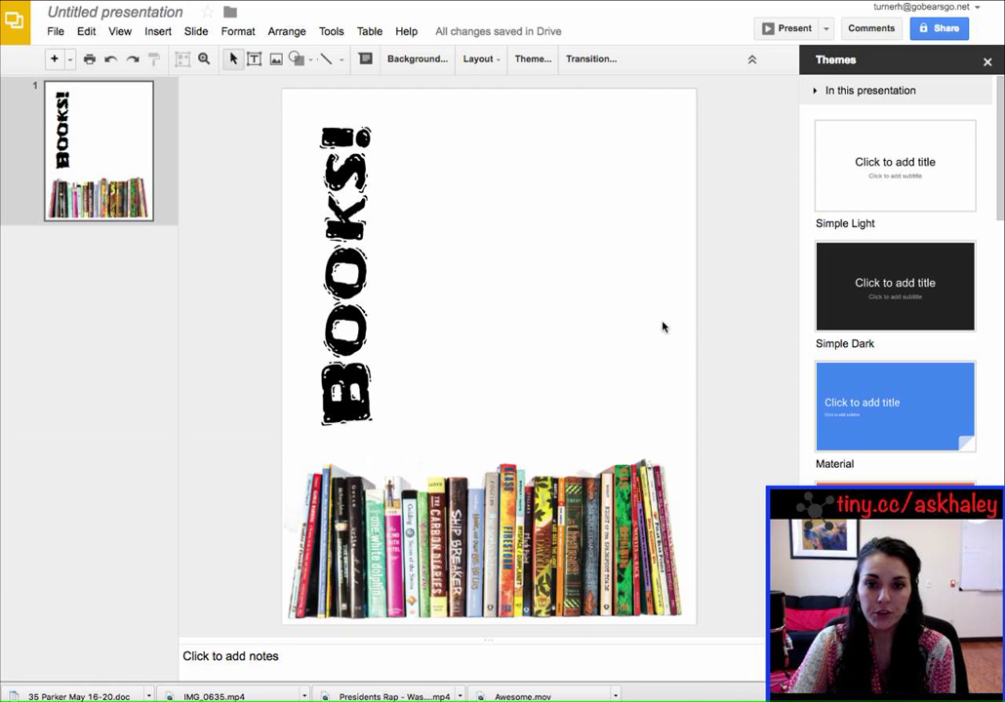
- Draw an oval speech bubble callout in the upper right area of the page
{"action": "left_click", "coordinate": [296, 59]}
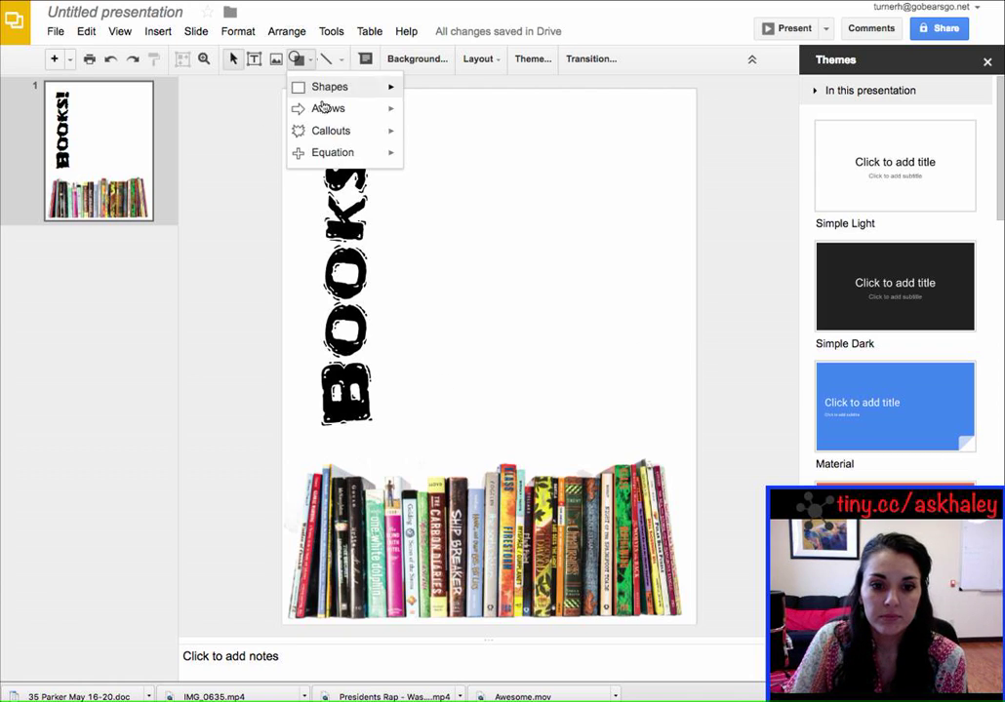
{"action": "mouse_move", "coordinate": [342, 137]}
{"action": "left_click", "coordinate": [454, 183]}
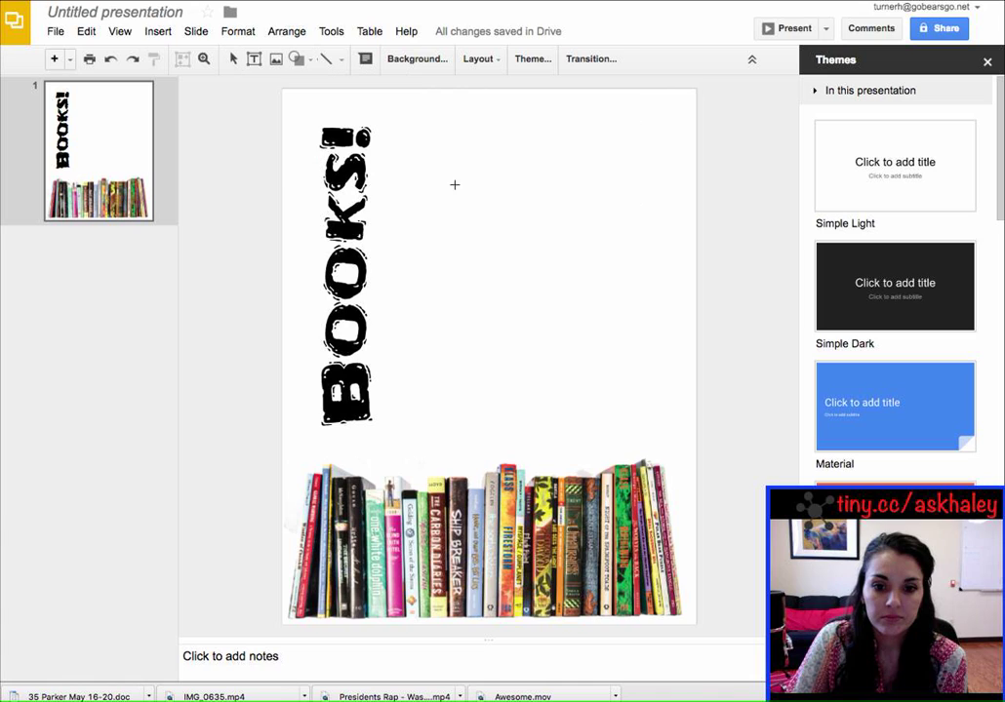
{"action": "left_click_drag", "start_coordinate": [484, 185], "coordinate": [654, 307]}
{"action": "left_click", "coordinate": [493, 429]}
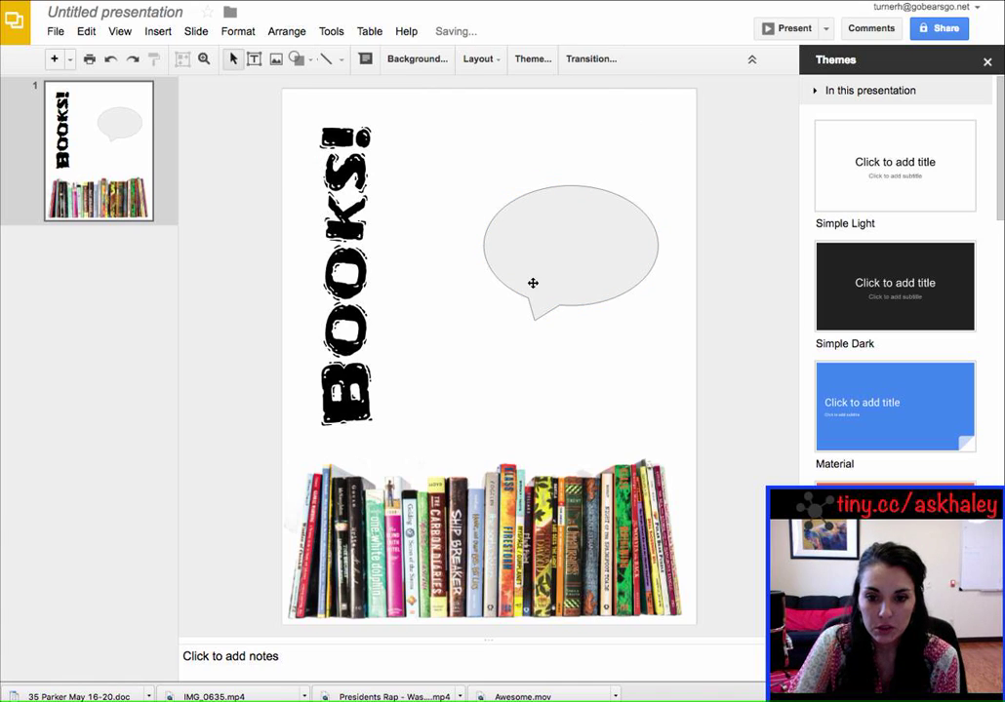
- Give the speech bubble a transparent fill and a dark green outline 8px thick
{"action": "left_click", "coordinate": [532, 283]}
{"action": "left_click", "coordinate": [365, 59]}
{"action": "left_click", "coordinate": [388, 89]}
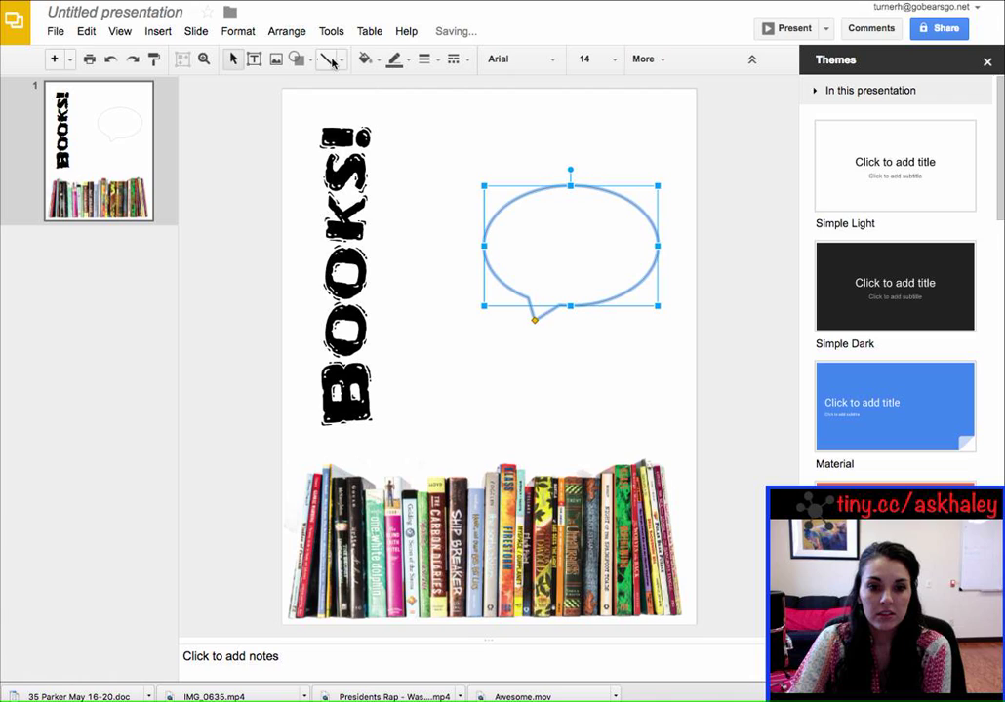
{"action": "left_click", "coordinate": [394, 60]}
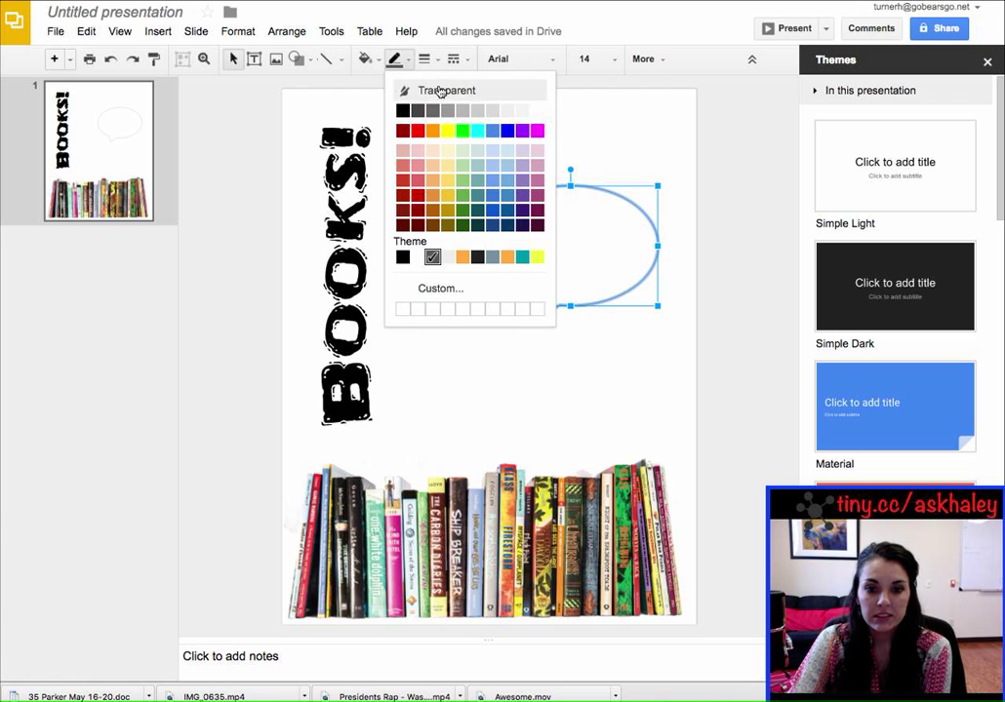
{"action": "left_click", "coordinate": [463, 209]}
{"action": "left_click", "coordinate": [426, 59]}
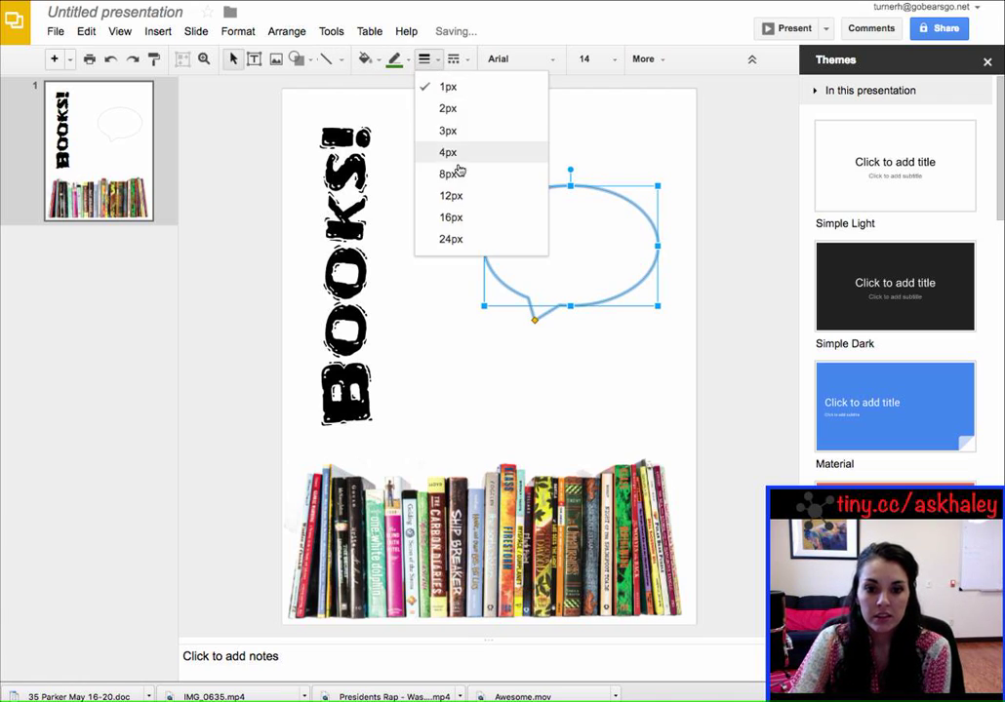
{"action": "left_click", "coordinate": [462, 172]}
{"action": "left_click", "coordinate": [508, 160]}
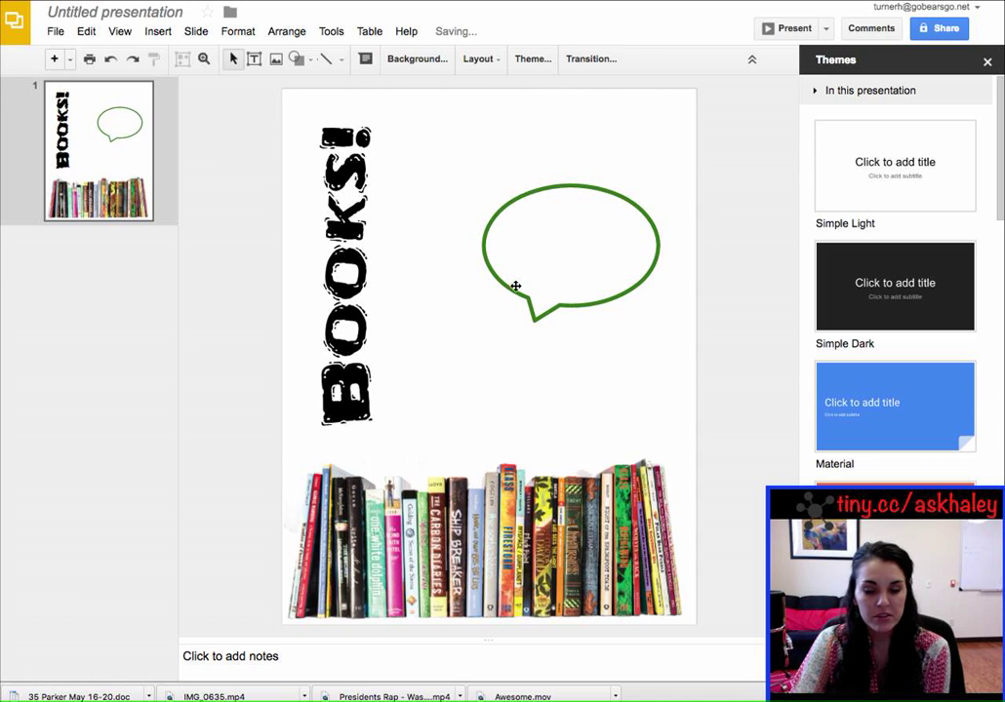
- Reshape the speech bubble's tail so it points out to the lower left of the oval
{"action": "left_click", "coordinate": [532, 314]}
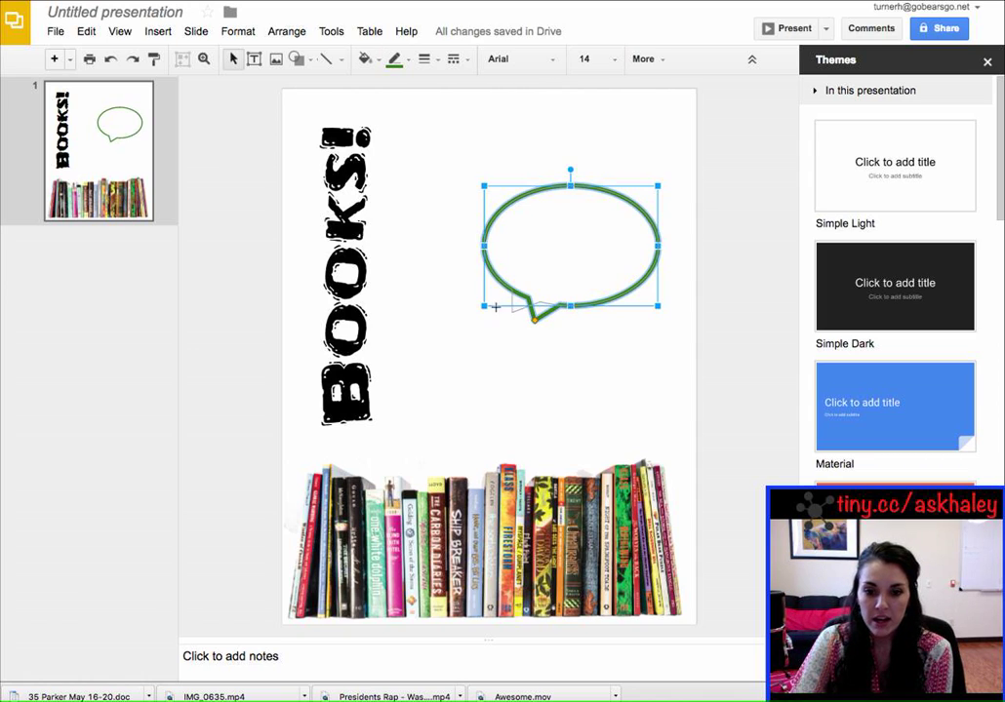
{"action": "left_click_drag", "start_coordinate": [532, 314], "coordinate": [475, 295]}
{"action": "left_click", "coordinate": [482, 348]}
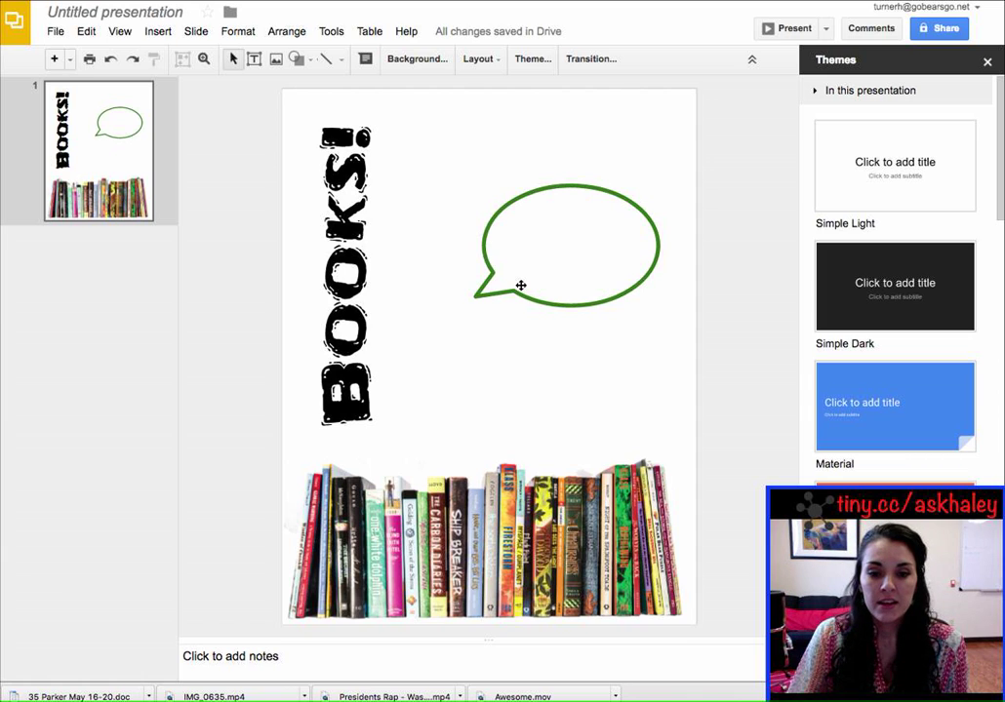
{"action": "left_click", "coordinate": [69, 59]}
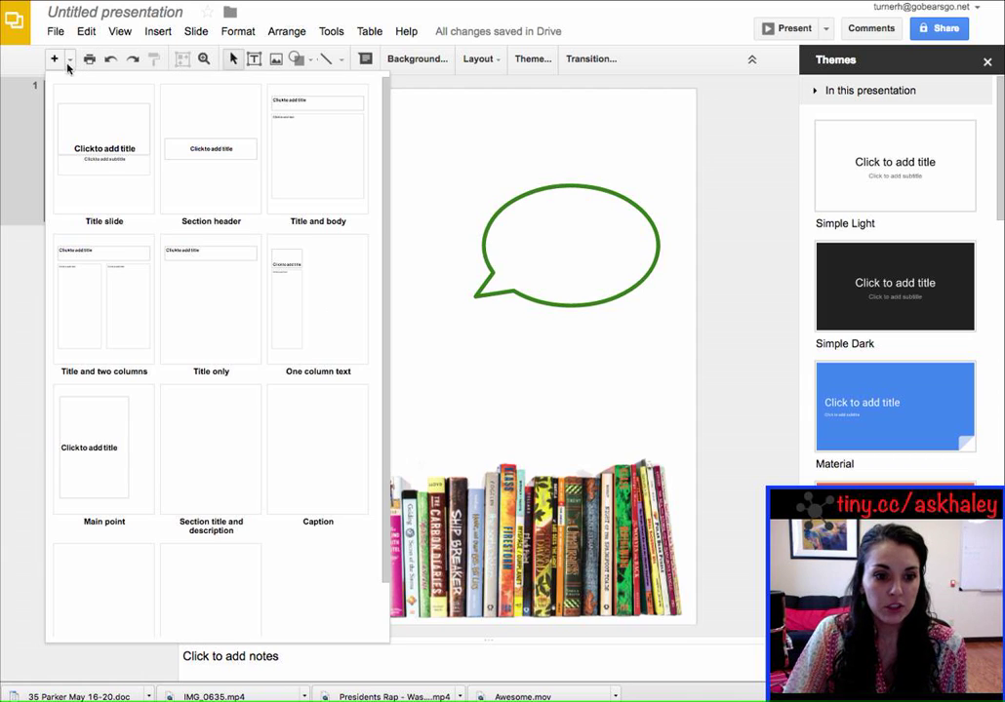
{"action": "left_click", "coordinate": [265, 191]}
- In the My EdTech Book presentation, delete the "Type comments here" callout from the "Who sees what?" slide
{"action": "left_click_drag", "start_coordinate": [58, 173], "coordinate": [27, 251]}
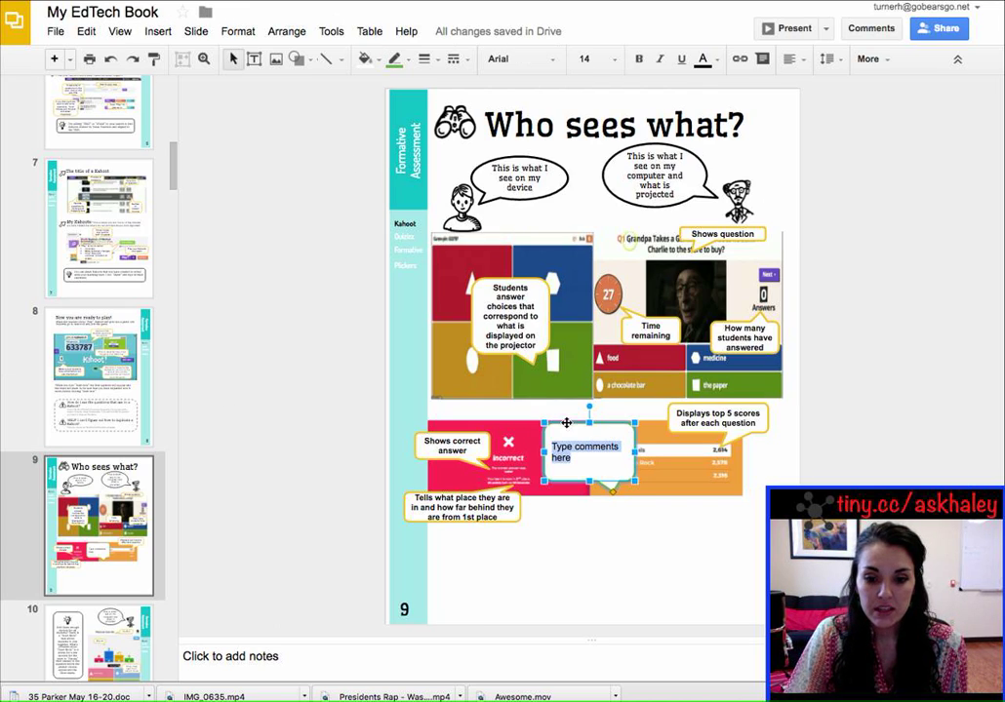
{"action": "key", "text": "Delete"}
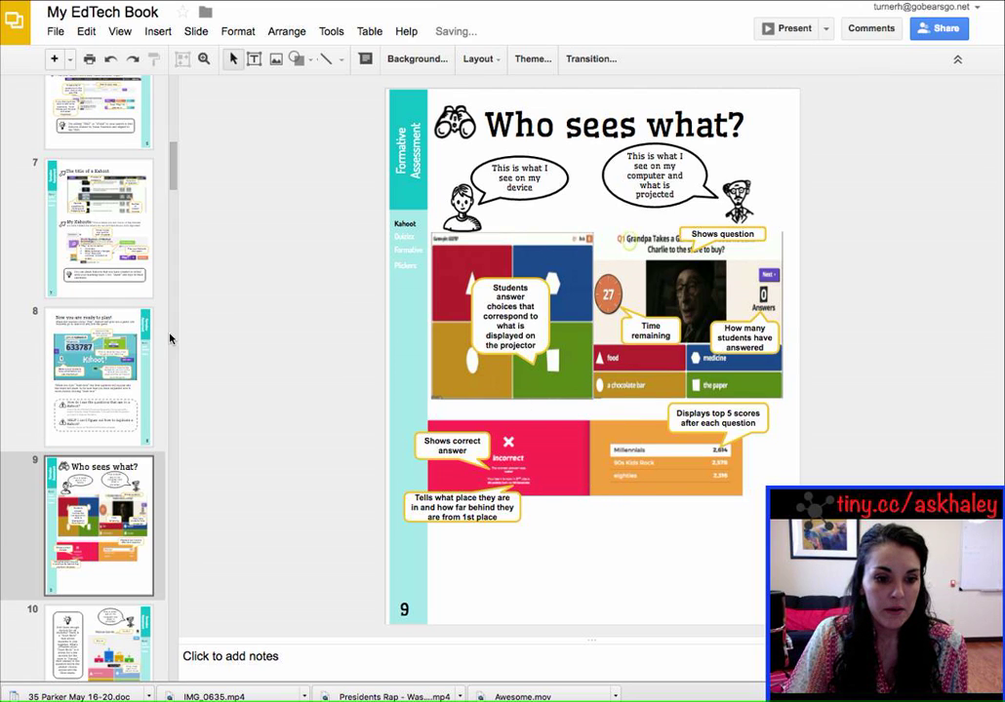
- Open slide 8 of My EdTech Book and look through the thumbnails of the following slides
{"action": "left_click", "coordinate": [76, 325]}
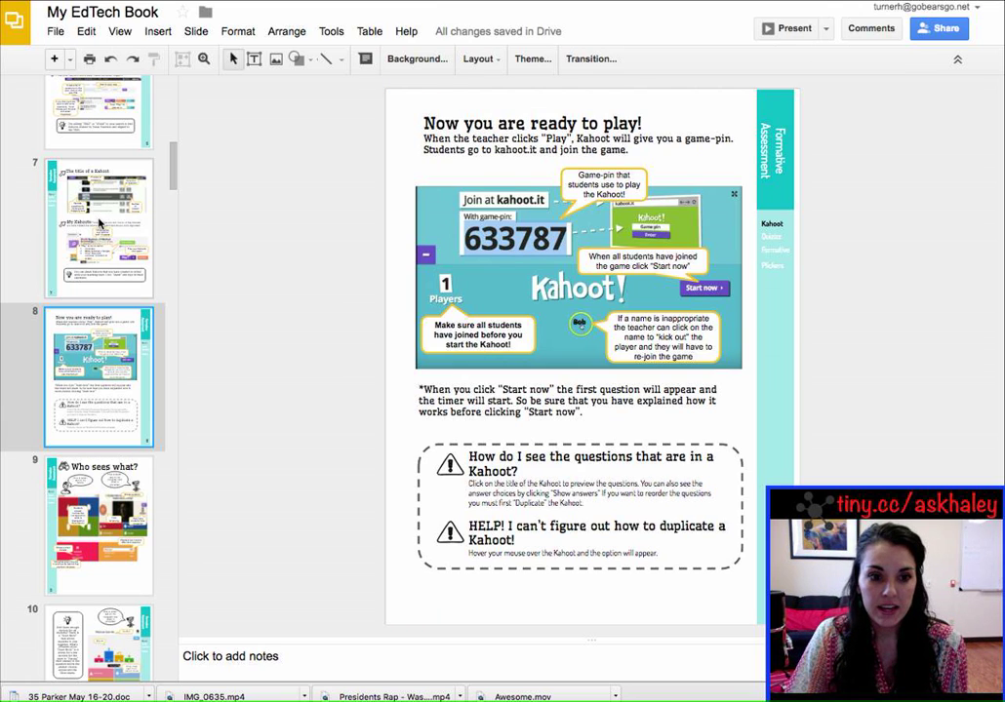
{"action": "scroll", "coordinate": [98, 223], "scroll_direction": "down", "scroll_amount": 15}
{"action": "scroll", "coordinate": [93, 223], "scroll_direction": "down", "scroll_amount": 5}
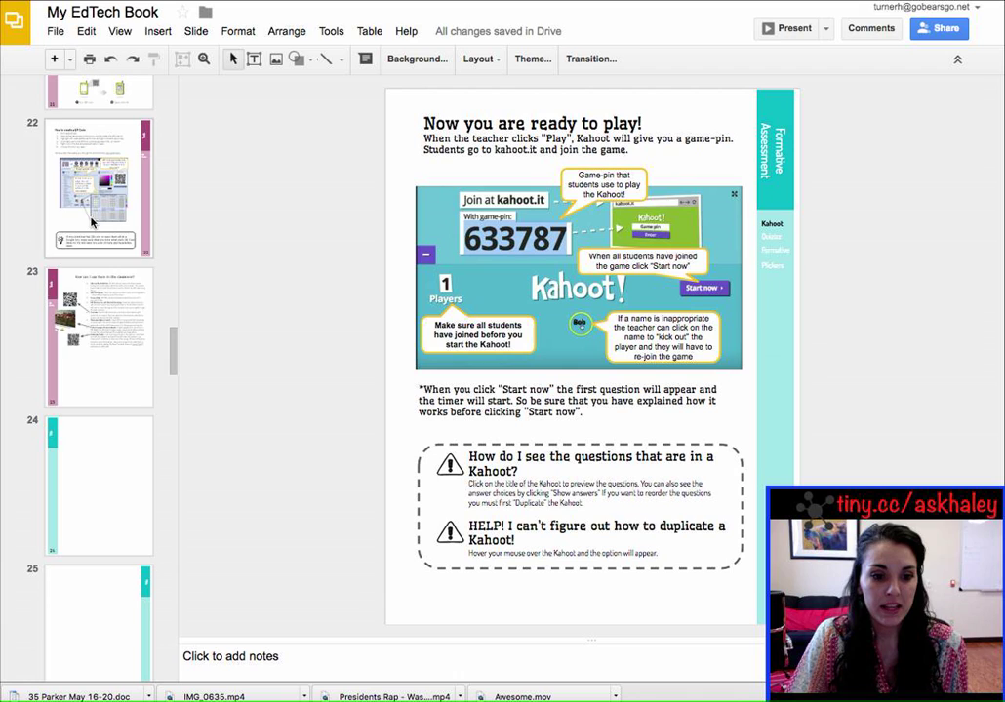
- Look through the thumbnails toward the end of the book, view the Quizizz page on slide 11 and open slide 10
{"action": "scroll", "coordinate": [91, 219], "scroll_direction": "down", "scroll_amount": 10}
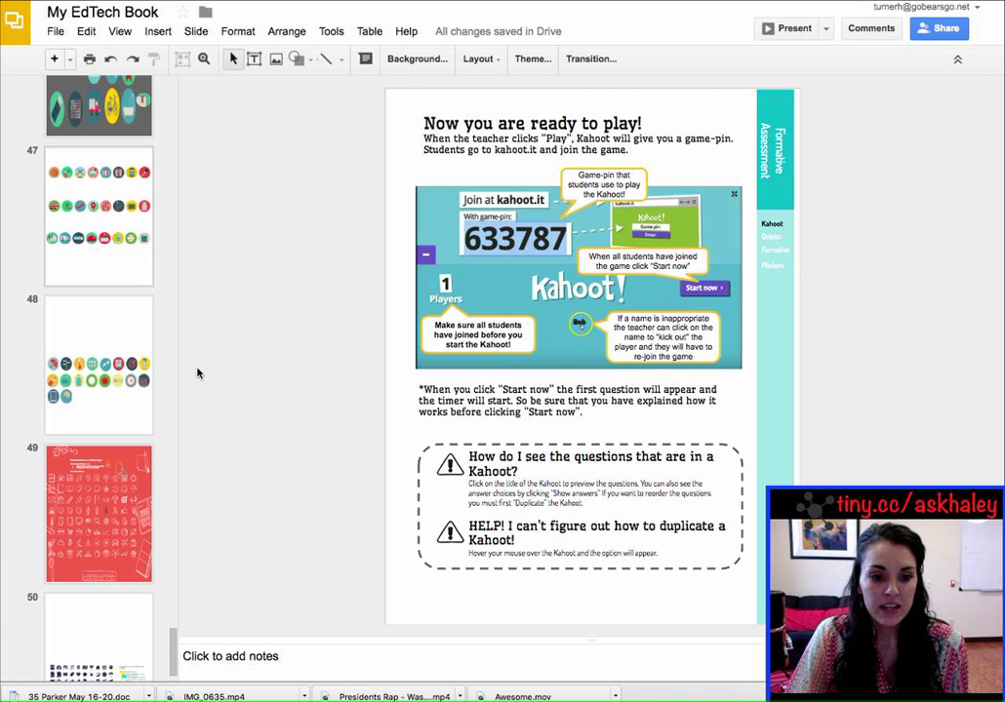
{"action": "left_click_drag", "start_coordinate": [172, 652], "coordinate": [150, 216]}
{"action": "scroll", "coordinate": [127, 244], "scroll_direction": "up", "scroll_amount": 1}
{"action": "left_click", "coordinate": [112, 268]}
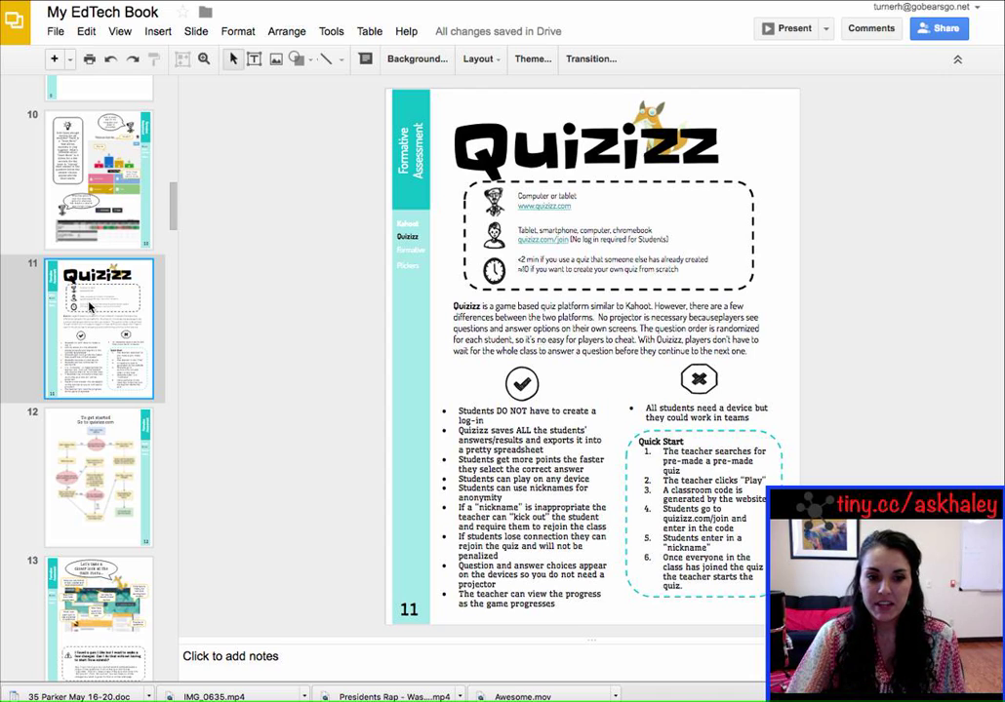
{"action": "left_click", "coordinate": [124, 174]}
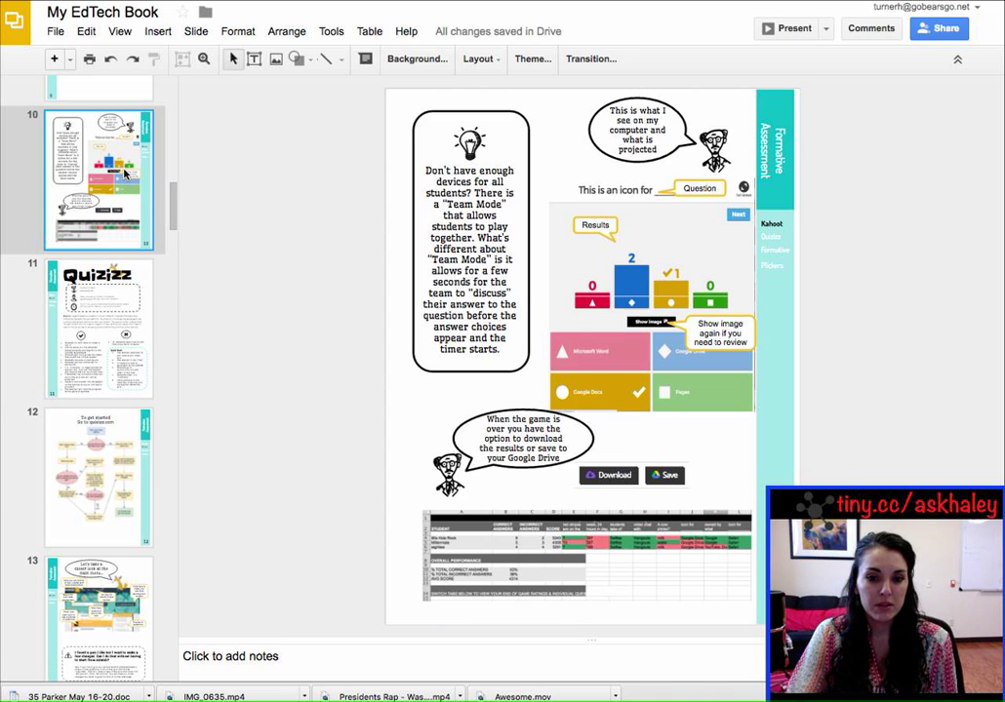
- Select the lower teacher figure with its speech bubble on slide 10 and move them together up over the answer tiles
{"action": "left_click_drag", "start_coordinate": [435, 410], "coordinate": [505, 404]}
{"action": "left_click", "coordinate": [480, 476]}
{"action": "left_click", "coordinate": [444, 419]}
{"action": "left_click", "coordinate": [733, 448]}
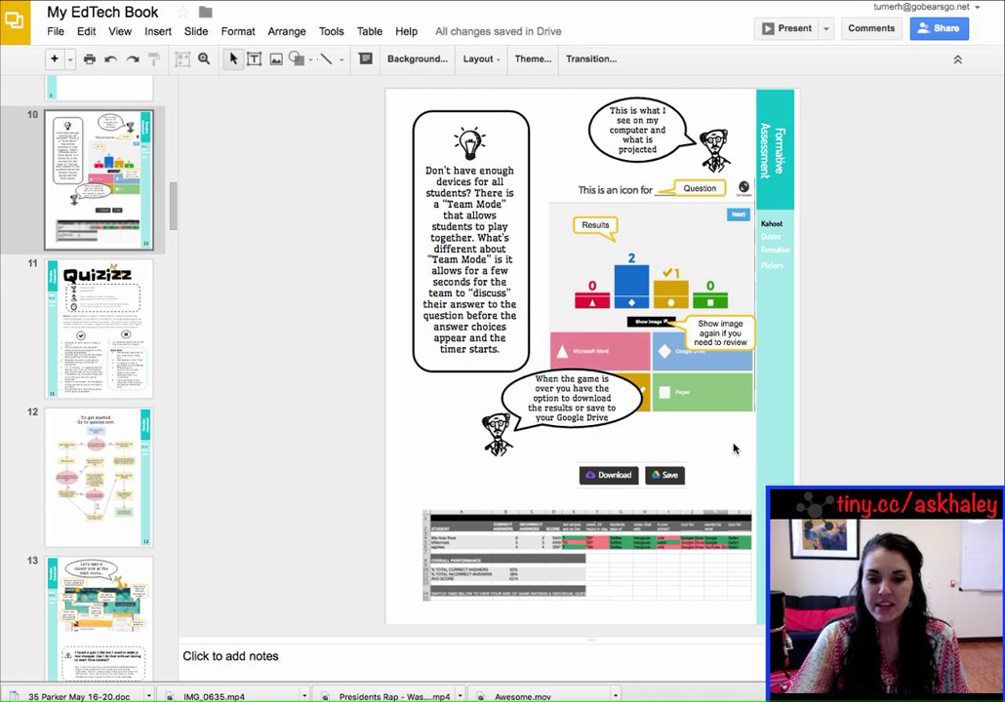
- Select only the lower teacher figure and its speech bubble, and move them together into the space above the results spreadsheet
{"action": "left_click_drag", "start_coordinate": [469, 404], "coordinate": [519, 421]}
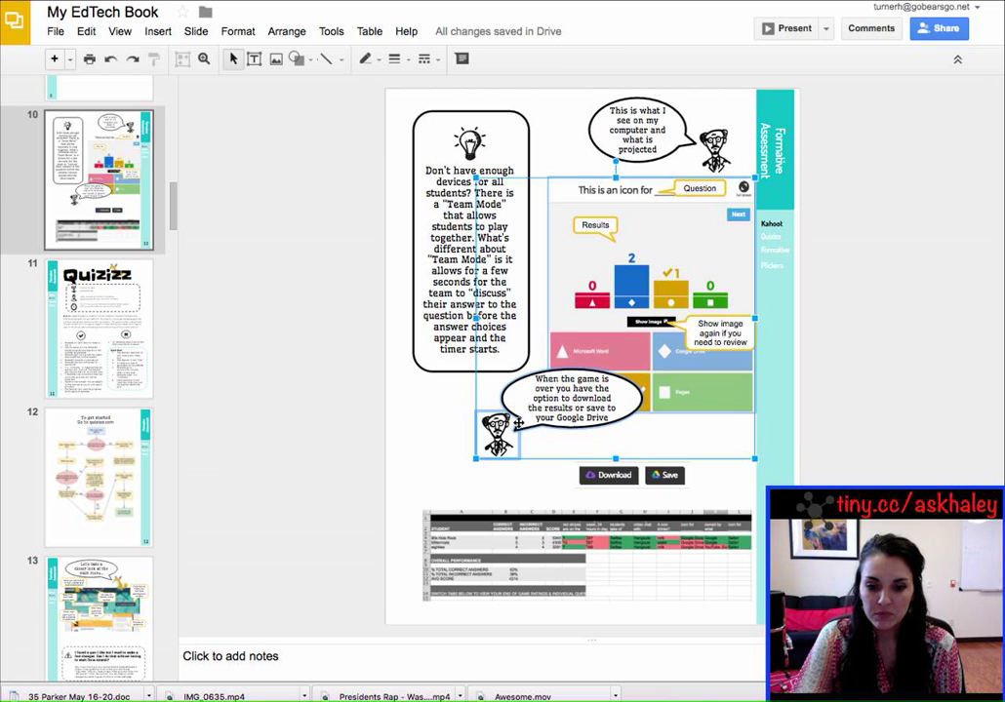
{"action": "left_click", "coordinate": [437, 399]}
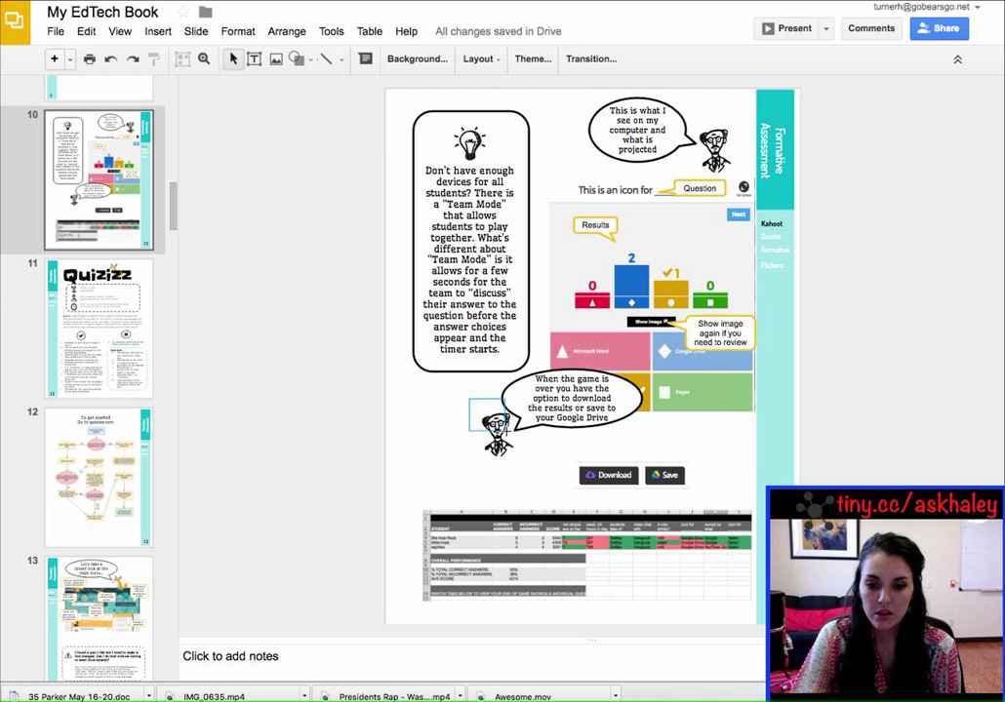
{"action": "left_click", "coordinate": [503, 410]}
{"action": "left_click_drag", "start_coordinate": [505, 408], "coordinate": [449, 441]}
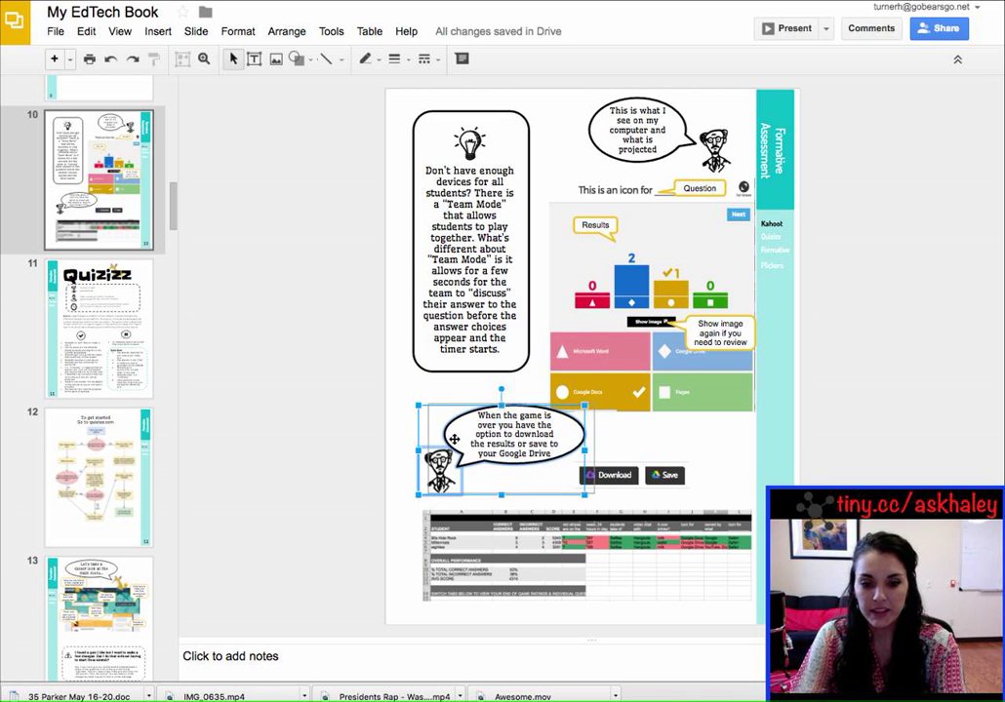
{"action": "left_click_drag", "start_coordinate": [455, 440], "coordinate": [457, 441]}
{"action": "left_click", "coordinate": [458, 379]}
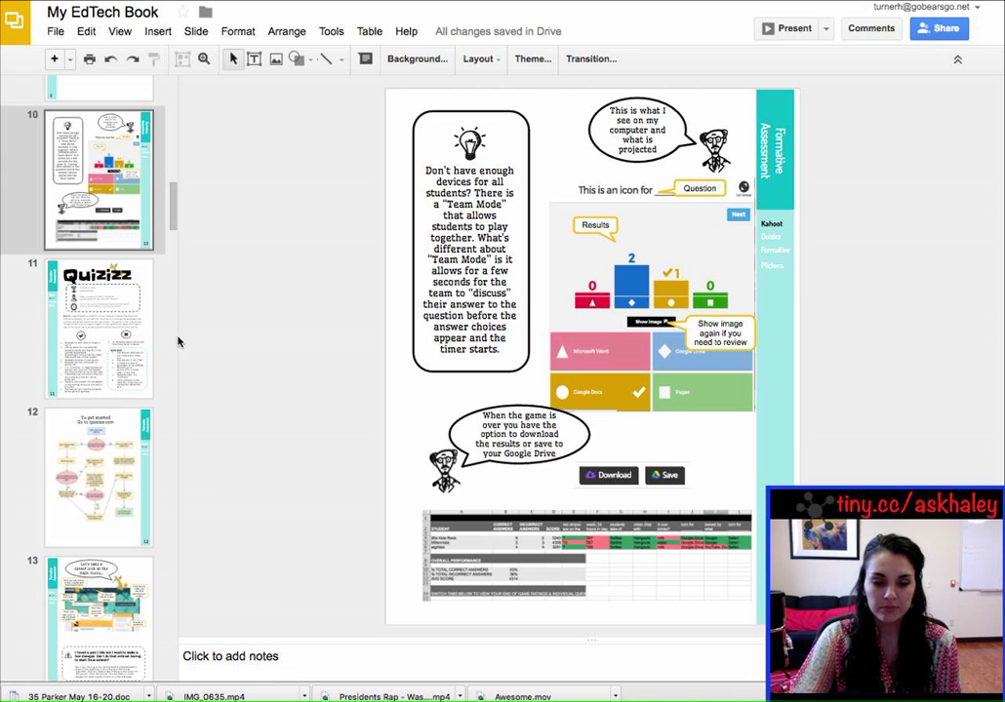
- View the Quizizz callout page on slide 15 and the QR code pages on slides 22 and 21
{"action": "scroll", "coordinate": [132, 340], "scroll_direction": "down", "scroll_amount": 6}
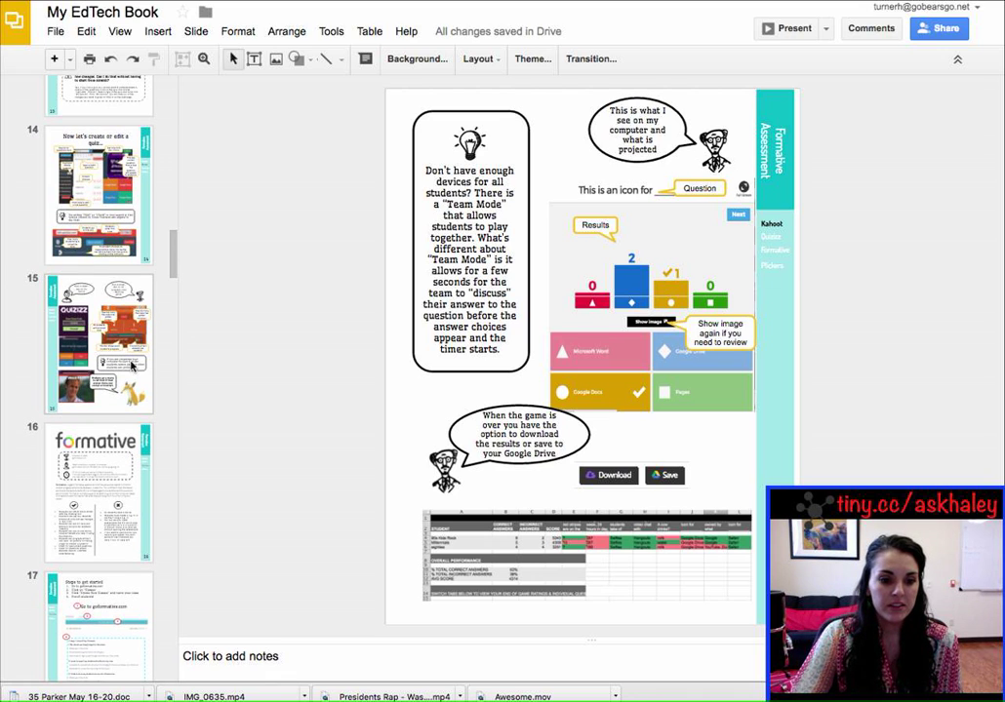
{"action": "left_click", "coordinate": [106, 298]}
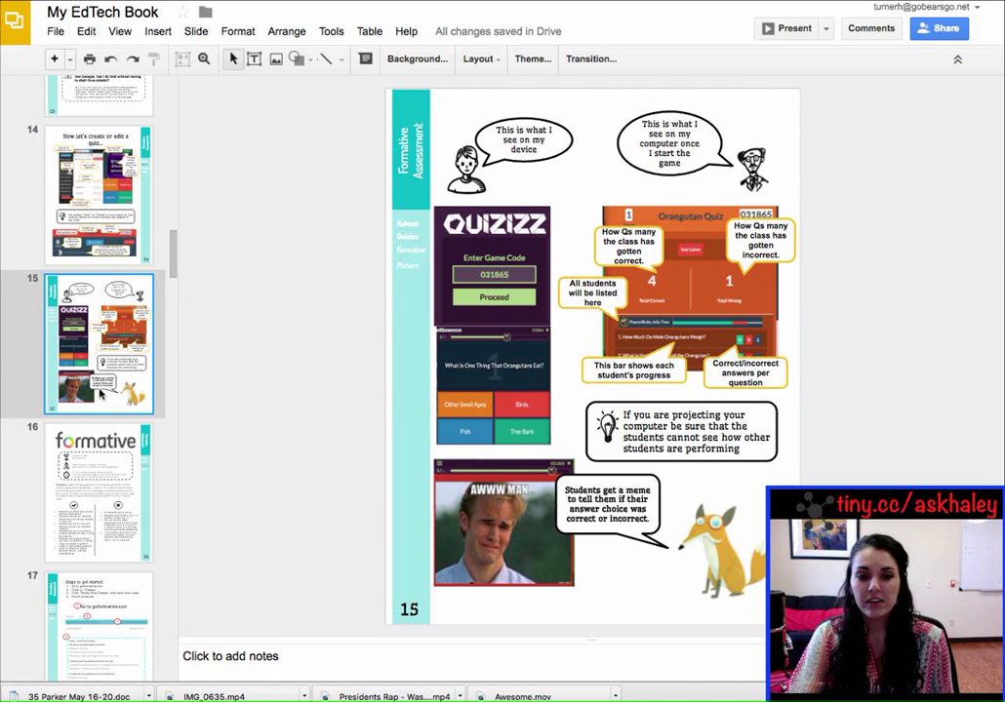
{"action": "scroll", "coordinate": [86, 317], "scroll_direction": "down", "scroll_amount": 7}
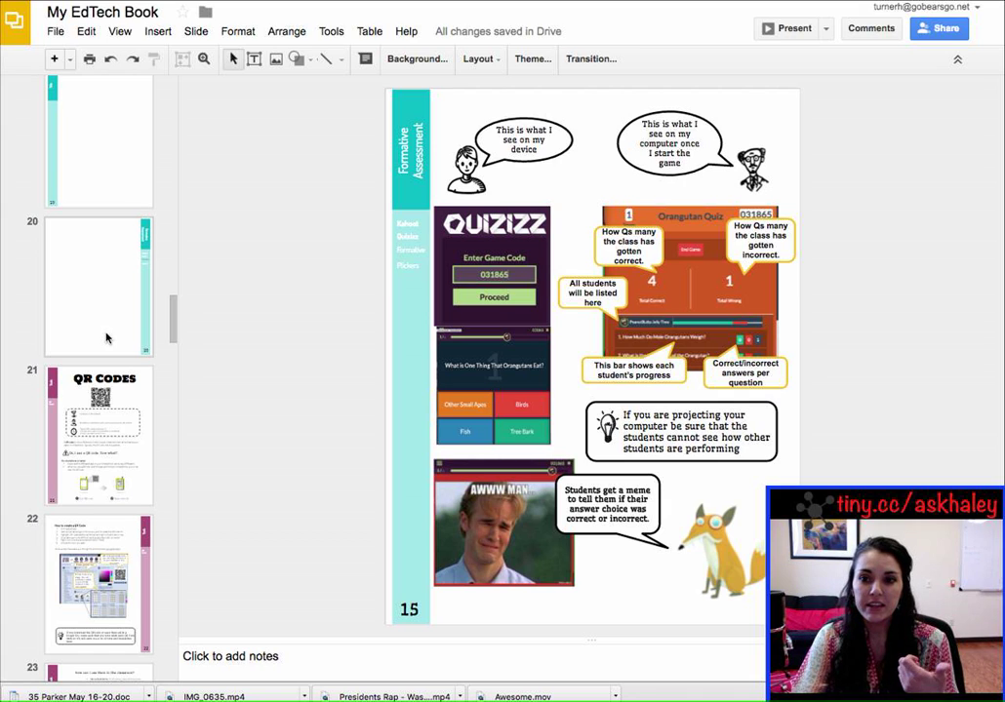
{"action": "scroll", "coordinate": [109, 339], "scroll_direction": "down", "scroll_amount": 1}
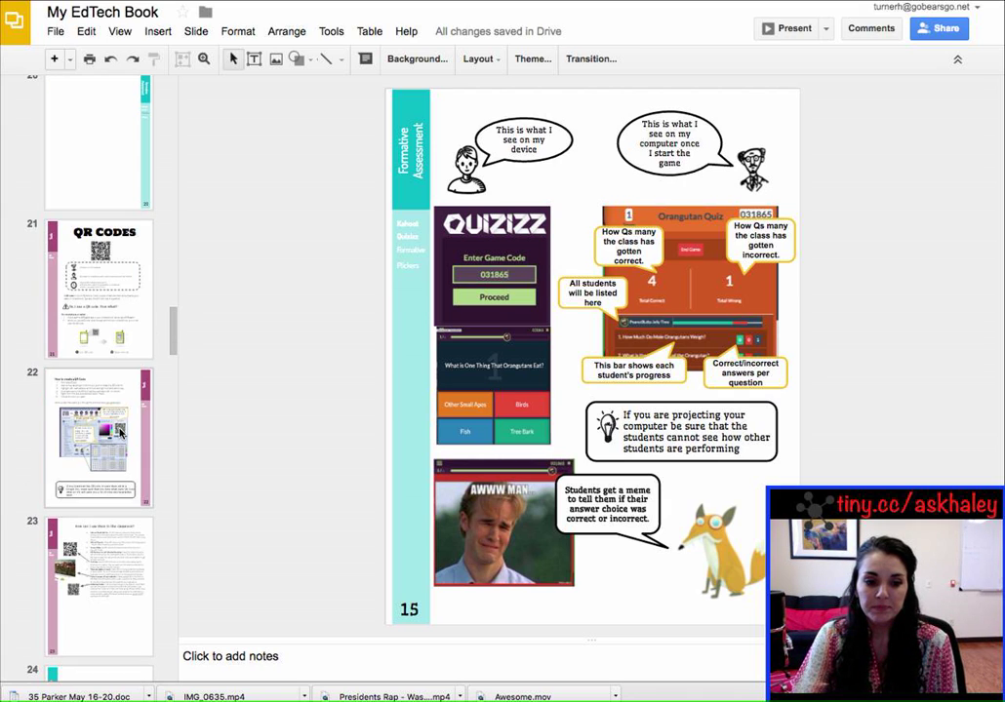
{"action": "left_click", "coordinate": [119, 433]}
{"action": "left_click", "coordinate": [84, 246]}
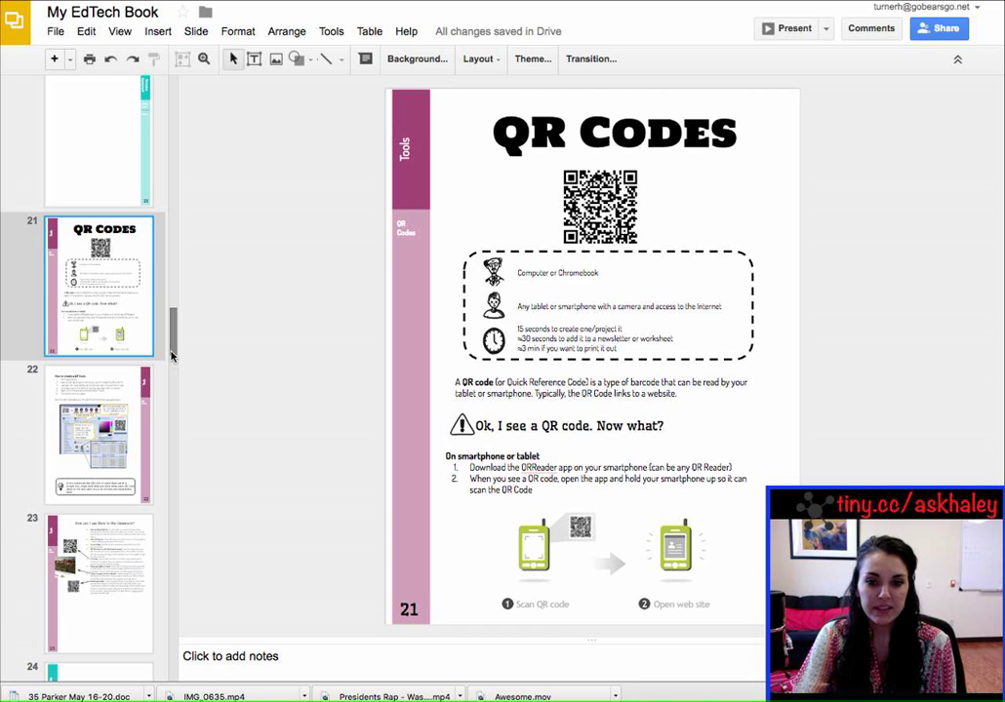